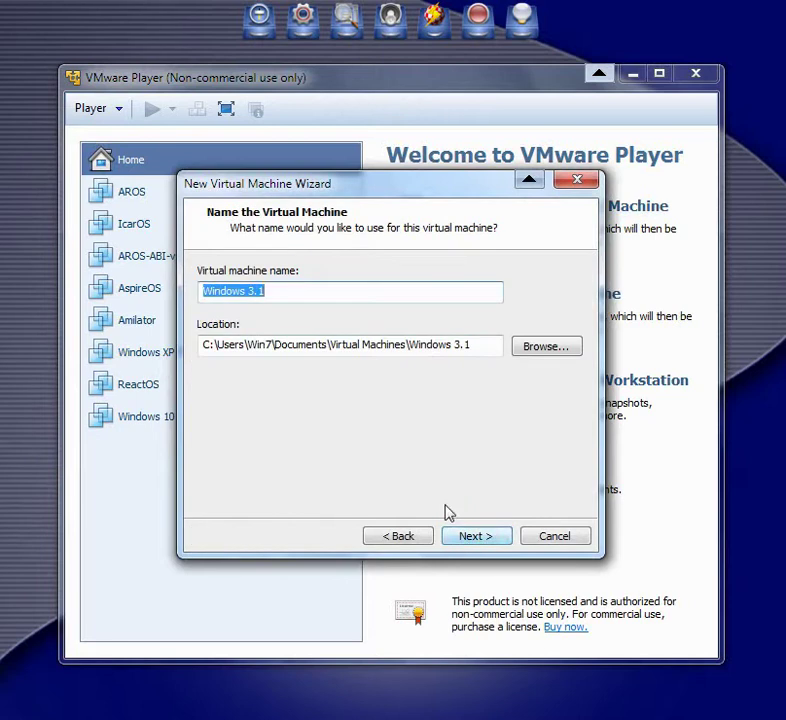
# - Name the virtual machine and its location folder Windows 3.11, and accept the 8 GB disk split into multiple files
pyautogui.click(486, 346)
pyautogui.write('1')
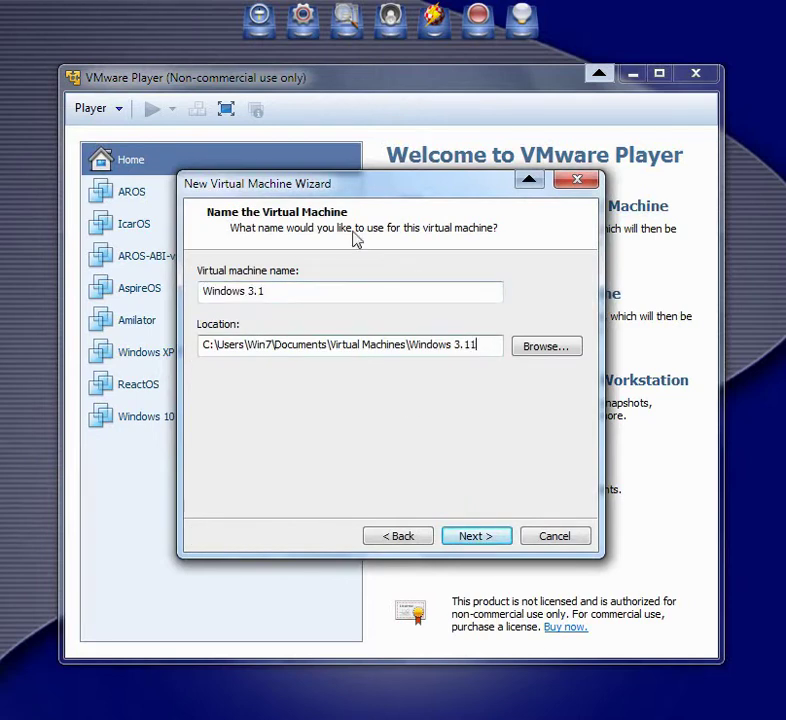
pyautogui.click(290, 290)
pyautogui.write('1')
pyautogui.click(478, 538)
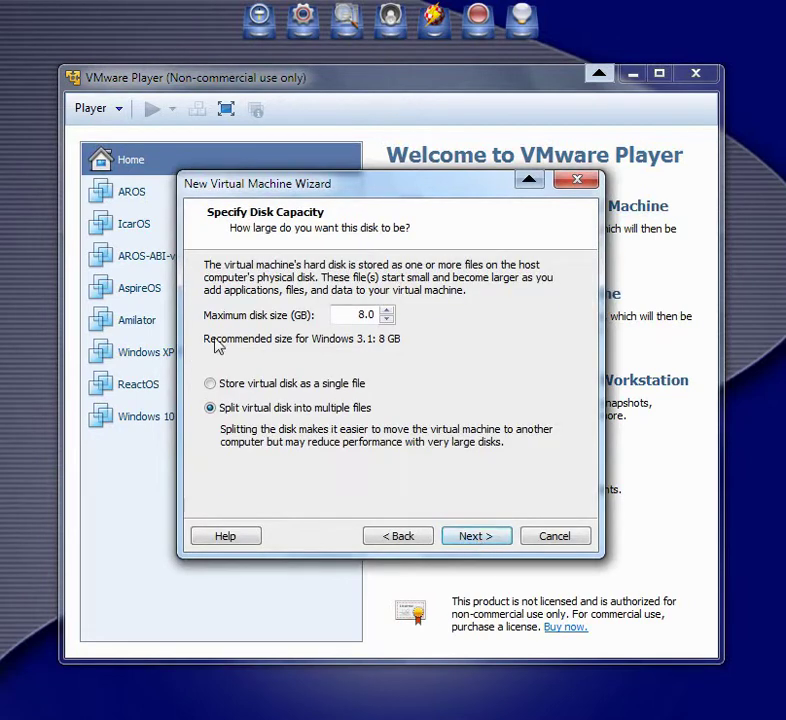
pyautogui.click(481, 538)
# - Customize the virtual machine's hardware by adding a floppy drive that uses a floppy image
pyautogui.click(288, 462)
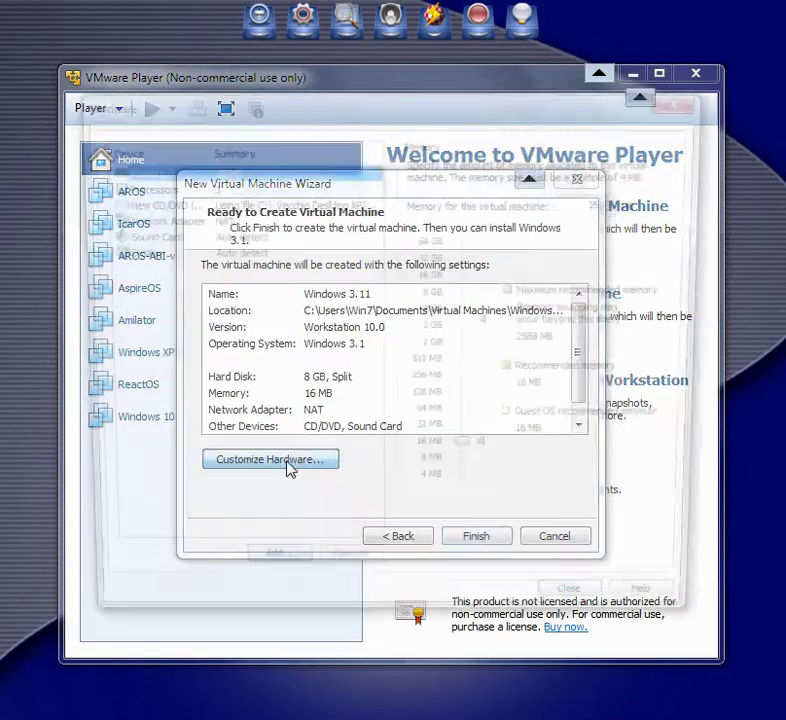
pyautogui.click(262, 580)
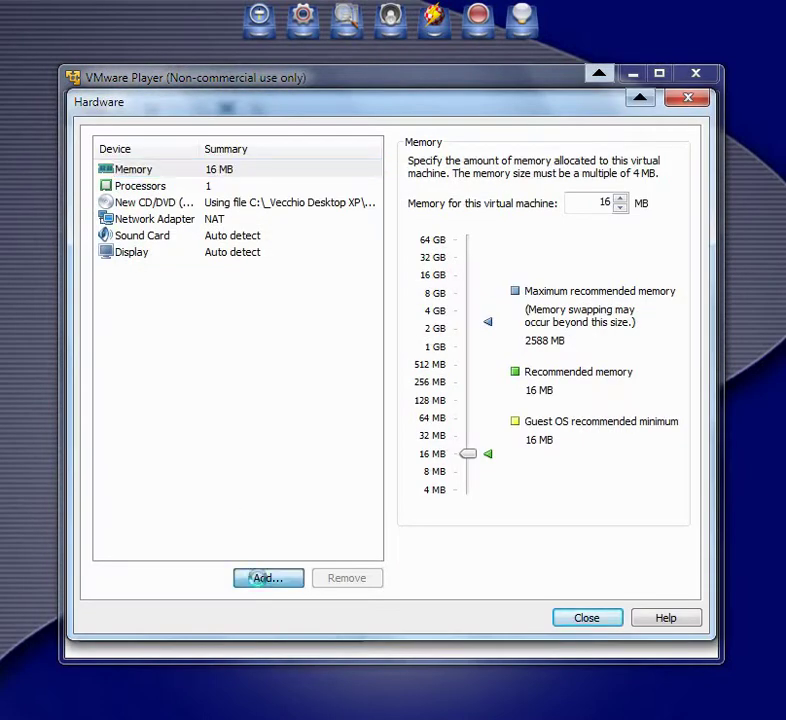
pyautogui.click(248, 310)
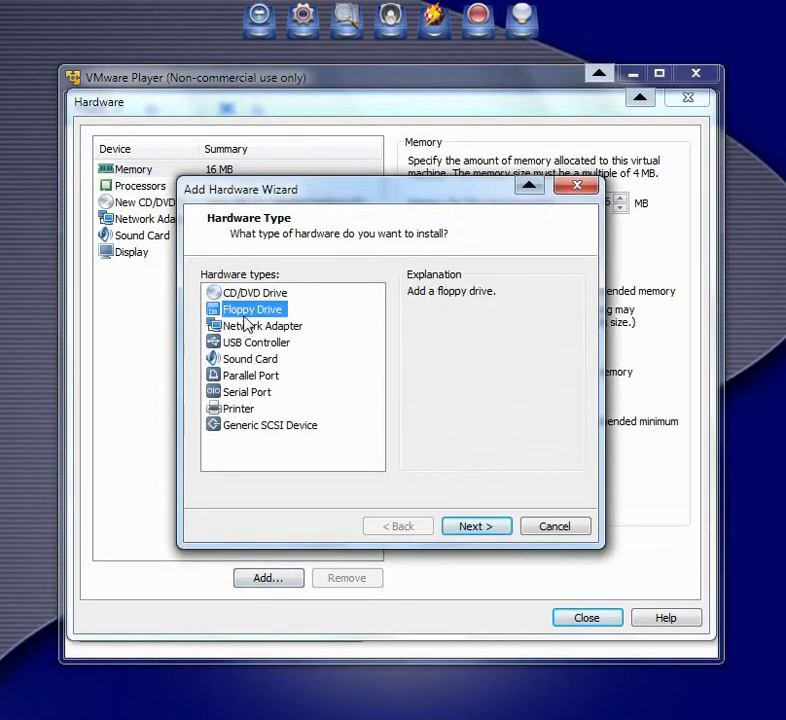
pyautogui.click(466, 527)
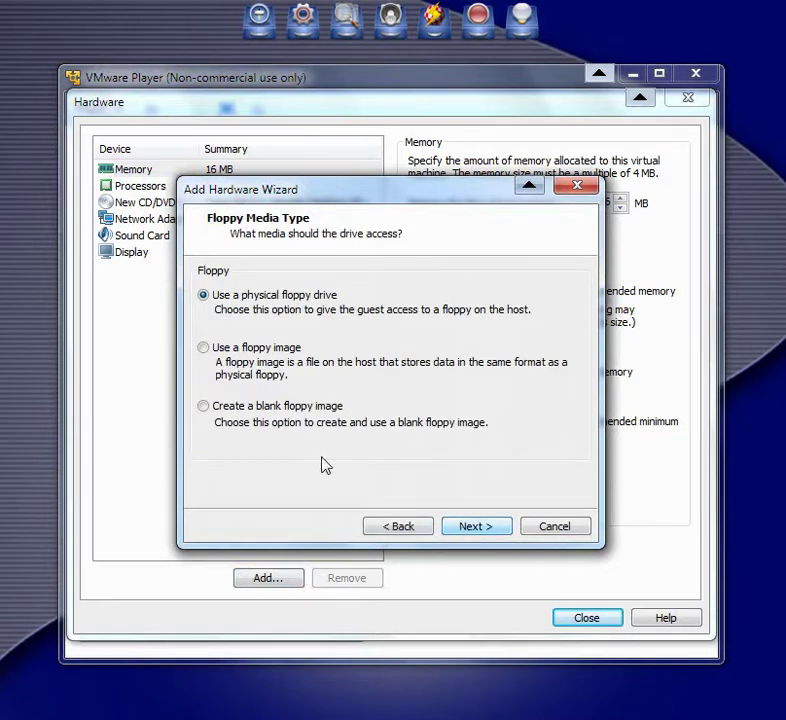
pyautogui.click(204, 349)
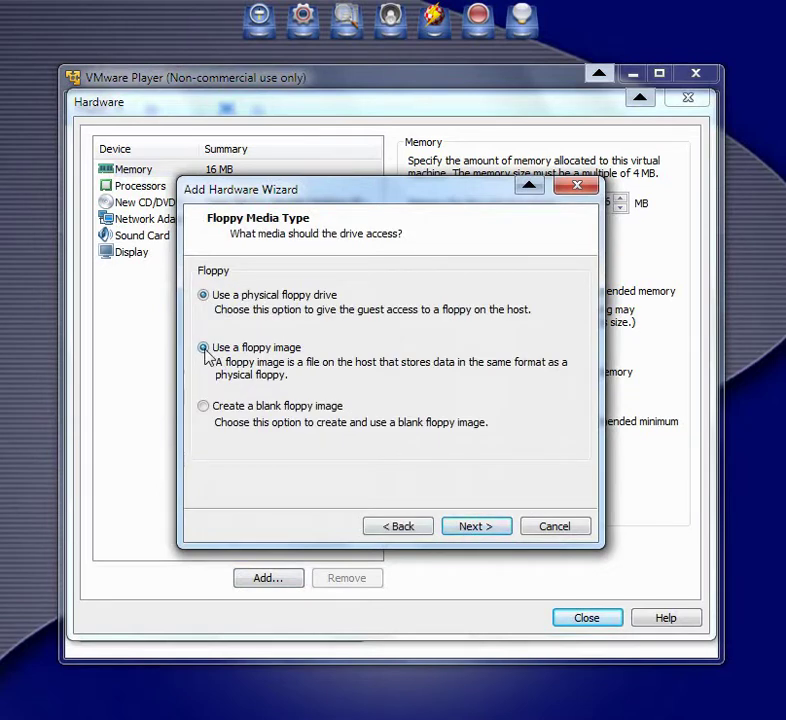
pyautogui.click(472, 530)
# - Connect the new floppy drive to Disk01.img from the MS-DOS6.2 folder and finish adding it
pyautogui.click(543, 294)
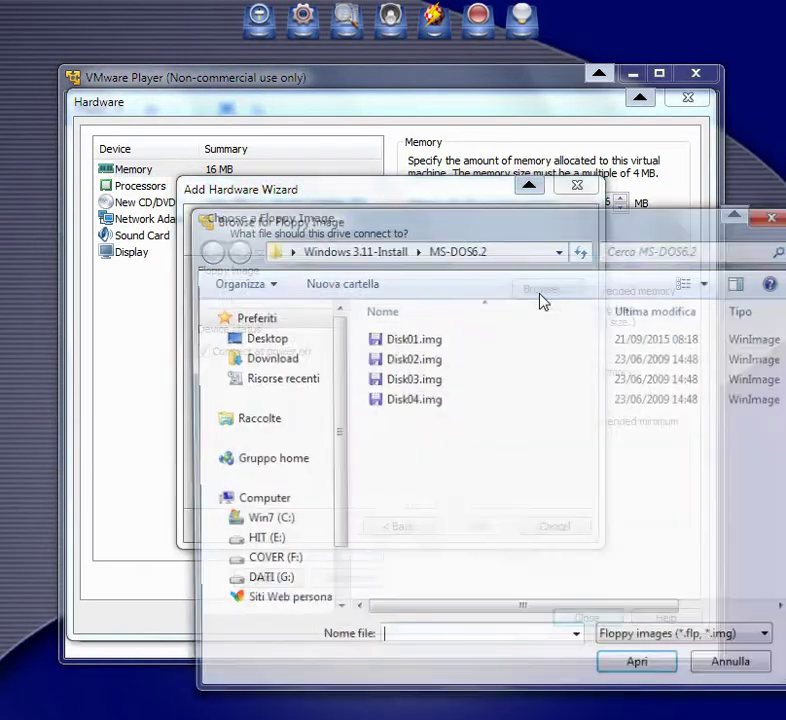
pyautogui.click(500, 249)
pyautogui.click(501, 250)
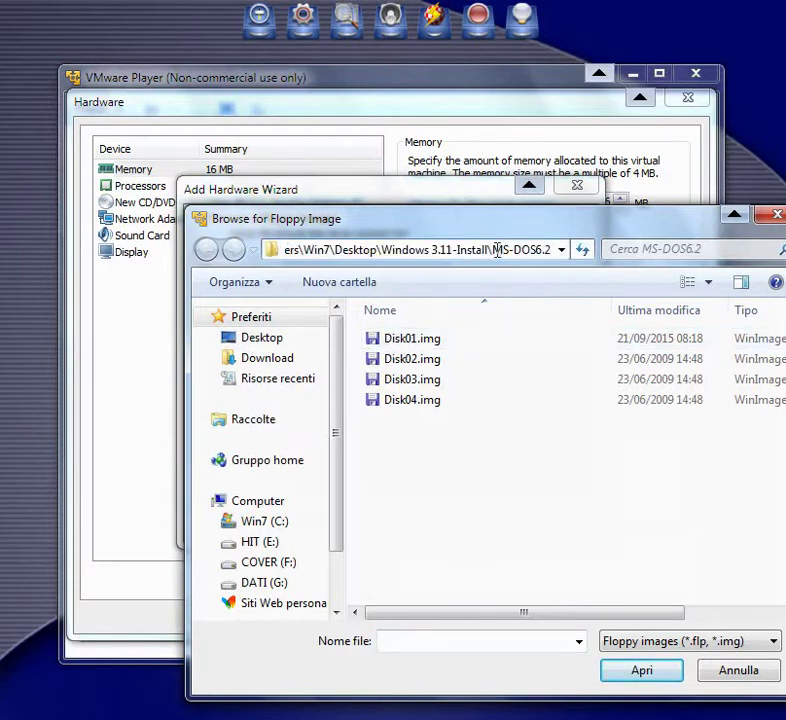
pyautogui.doubleClick(497, 250)
pyautogui.doubleClick(425, 340)
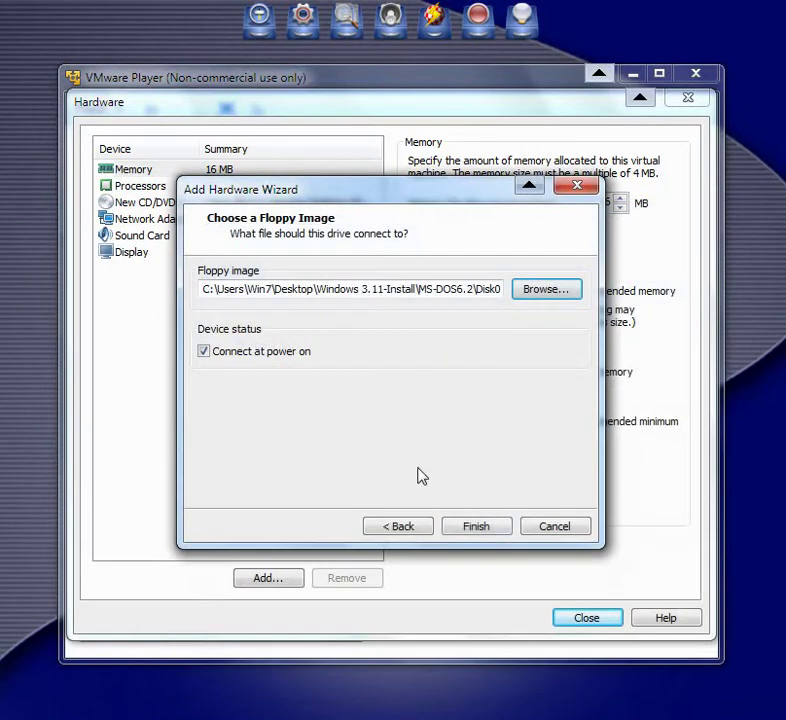
pyautogui.click(472, 527)
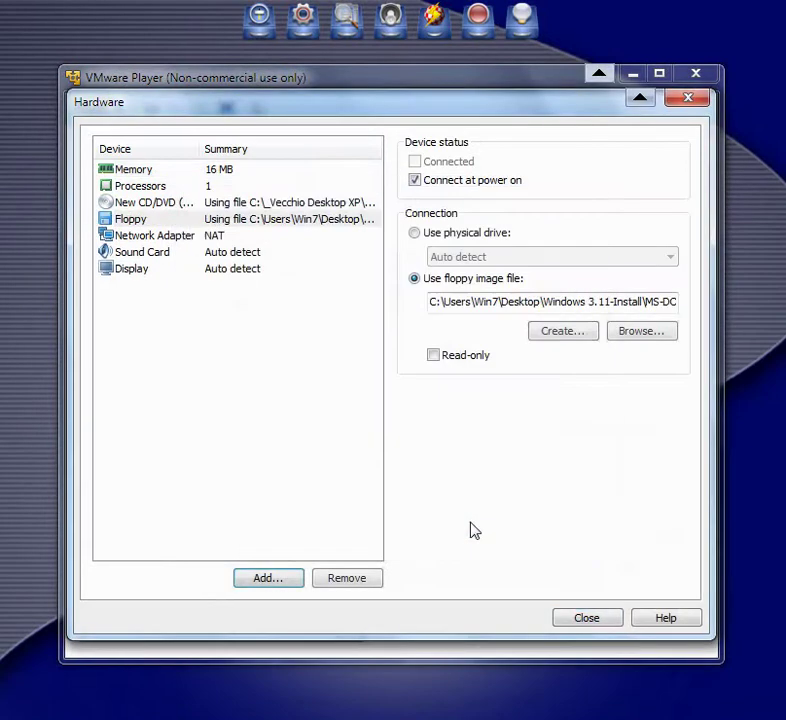
# - Specify the monitor settings for the display manually, with a maximum resolution of 800 x 600
pyautogui.click(114, 269)
pyautogui.click(420, 236)
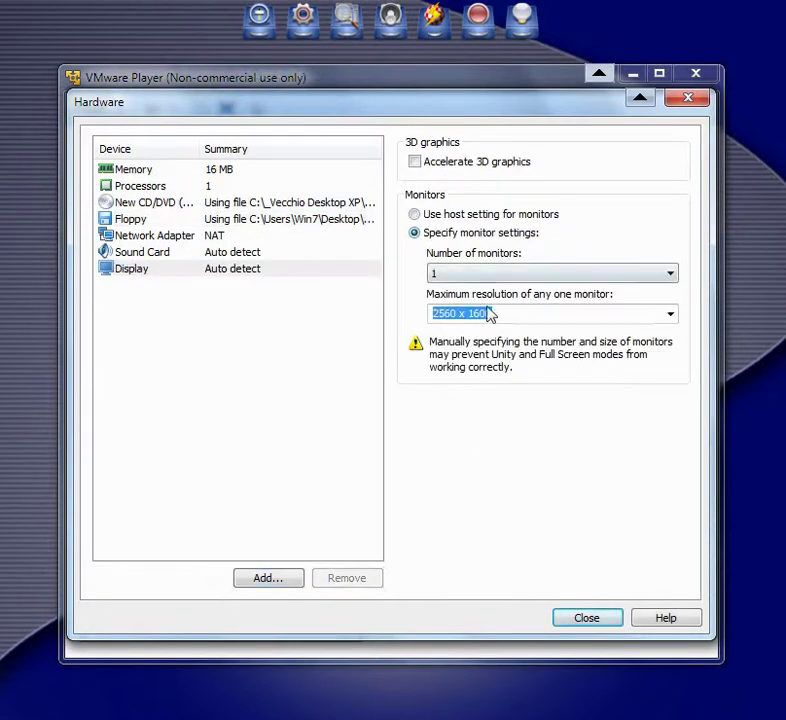
pyautogui.click(669, 316)
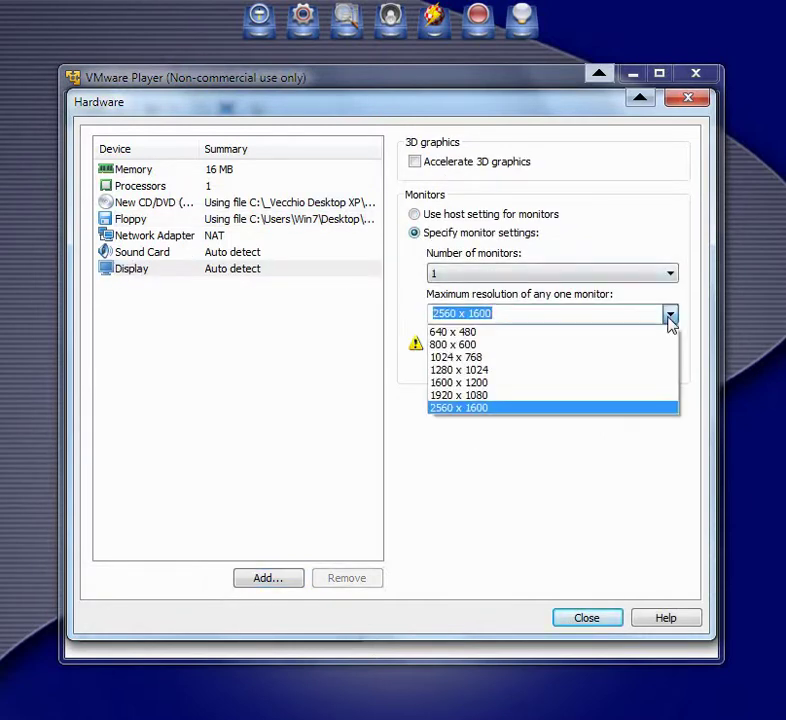
pyautogui.click(486, 344)
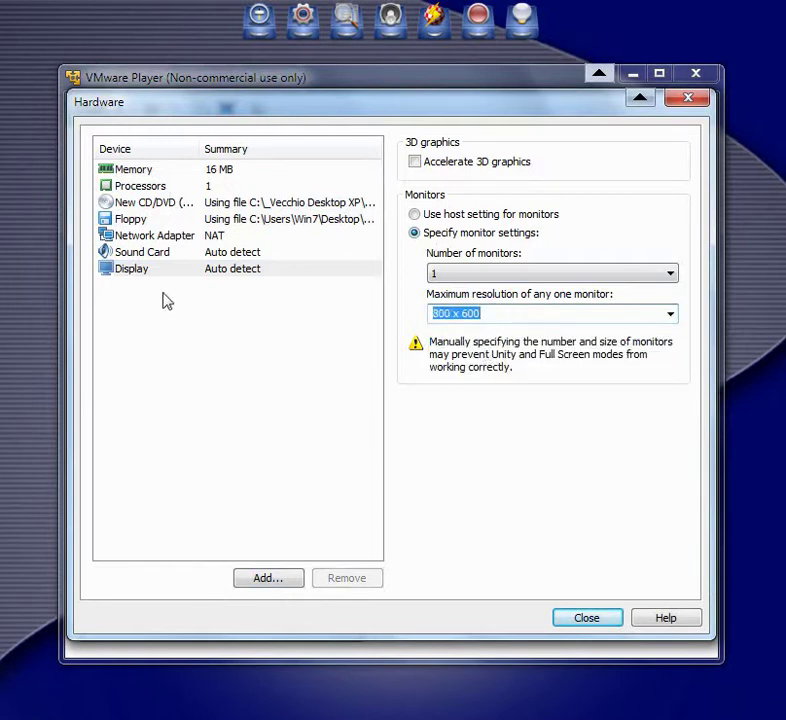
# - Set the virtual machine's memory to 32 MB and finish creating the machine
pyautogui.click(142, 176)
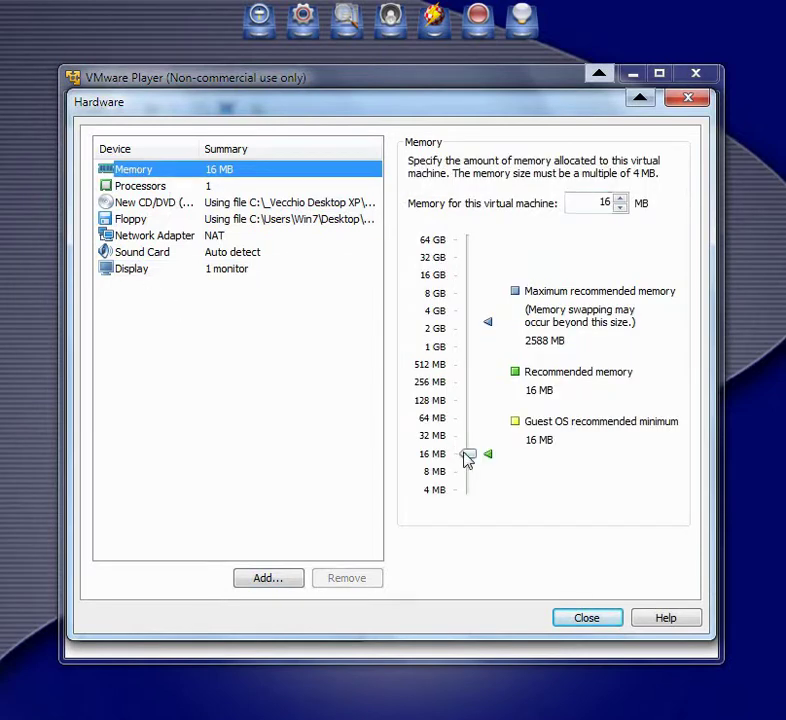
pyautogui.moveTo(467, 453); pyautogui.dragTo(468, 446)
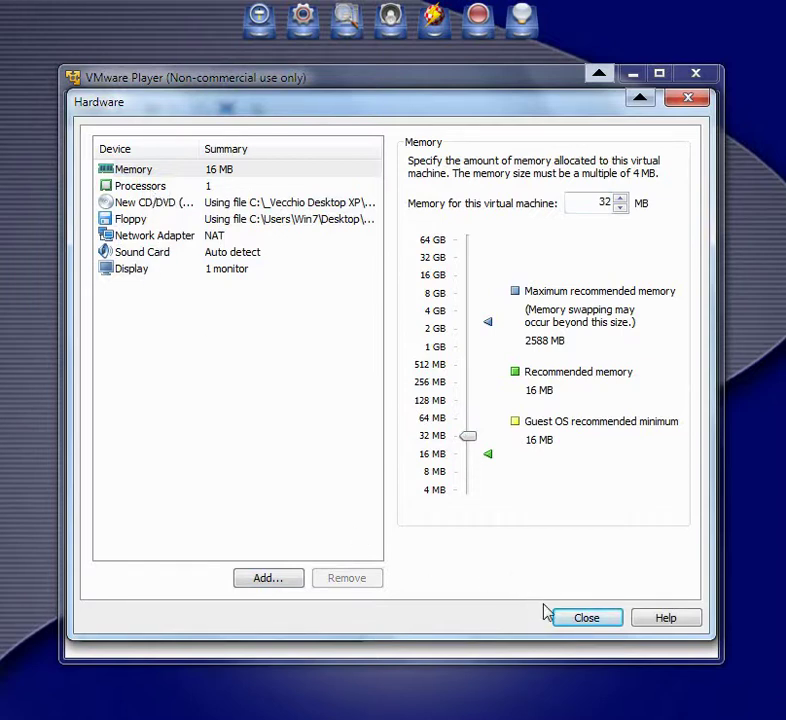
pyautogui.click(577, 620)
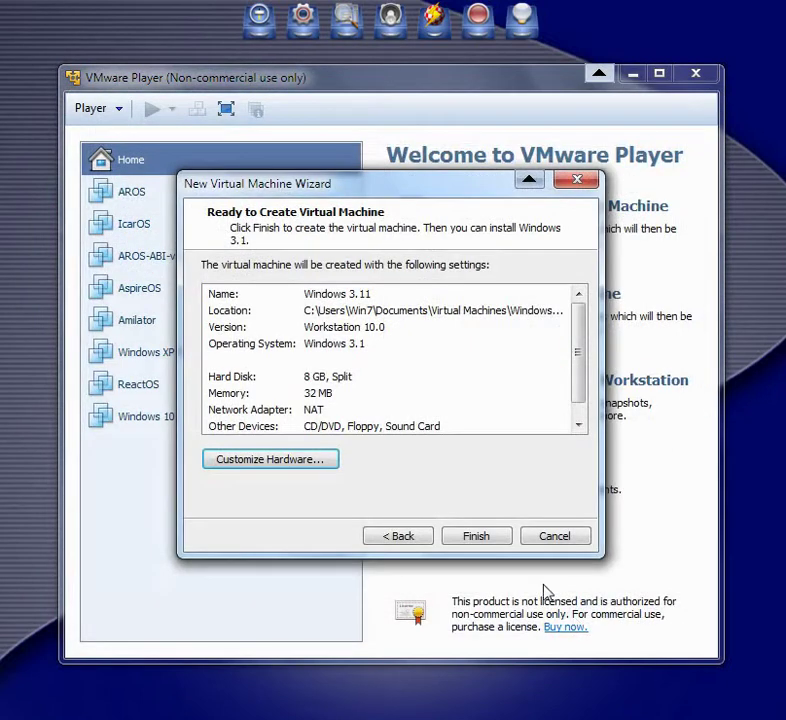
pyautogui.click(475, 538)
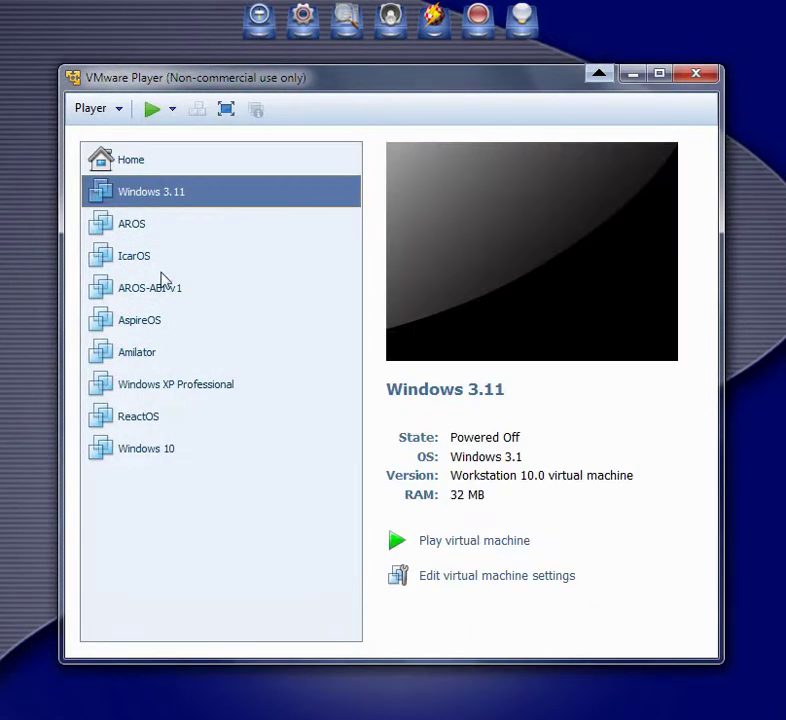
# - Start the Windows 3.11 virtual machine and begin the MS-DOS 6.22 installation
pyautogui.click(452, 541)
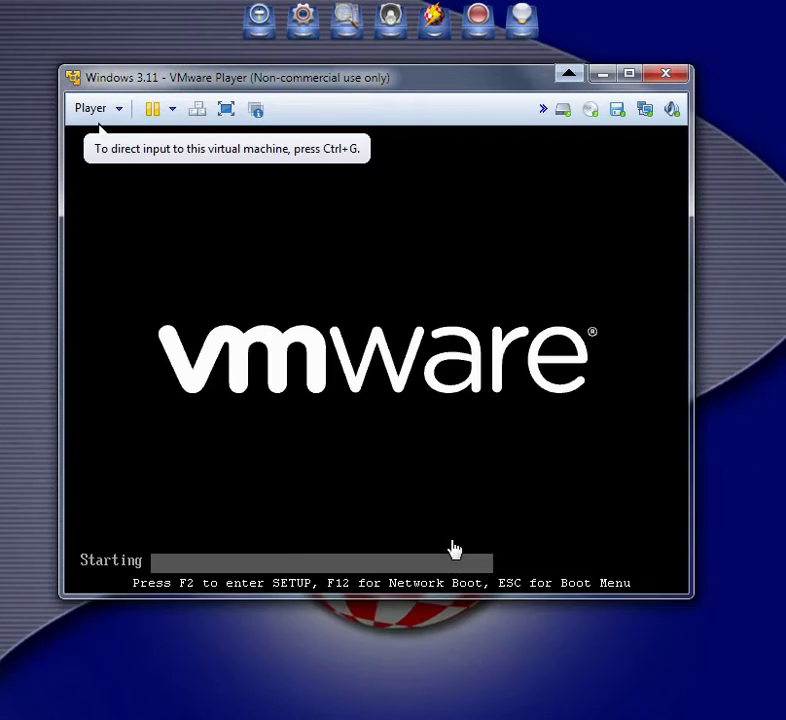
pyautogui.click(196, 167)
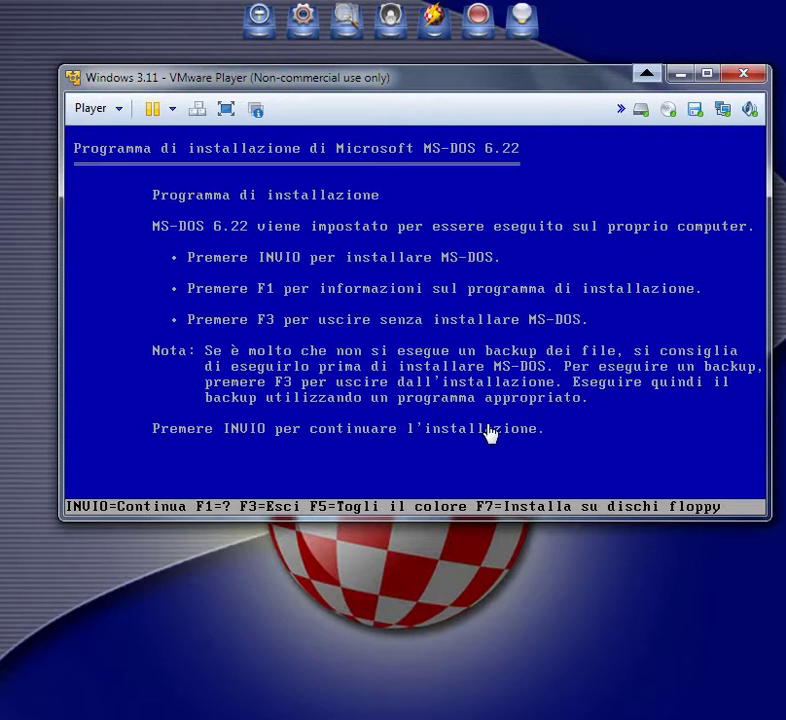
pyautogui.press('Return')
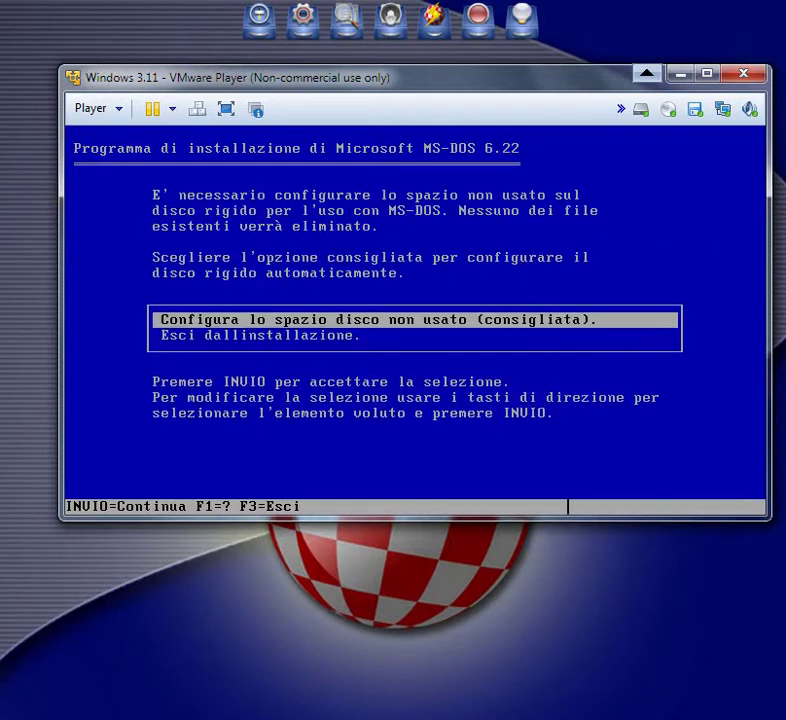
# - Configure the unused disk space with the recommended option, restart, and install MS-DOS into C:\DOS with the proposed Italia settings
pyautogui.press('Return')
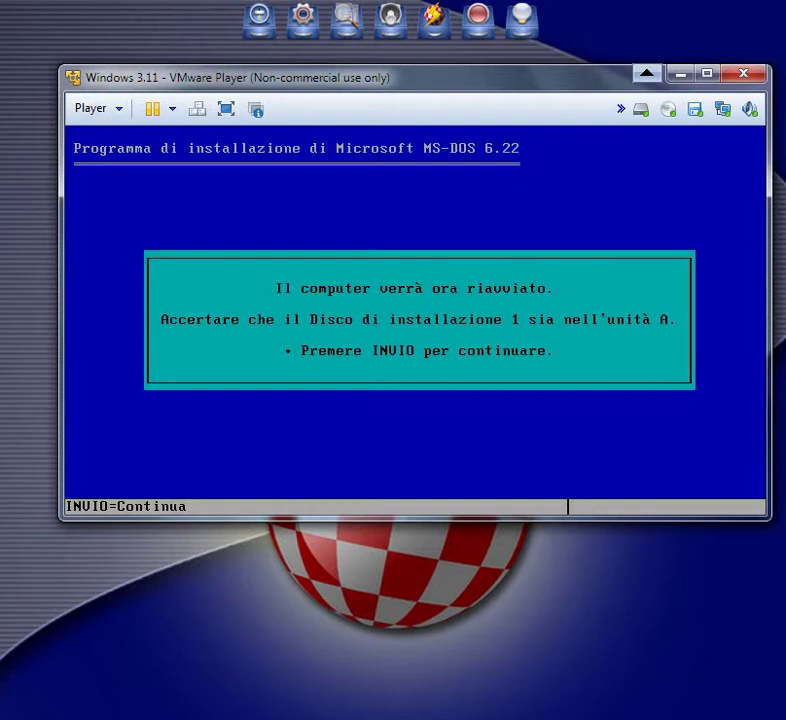
pyautogui.press('Return')
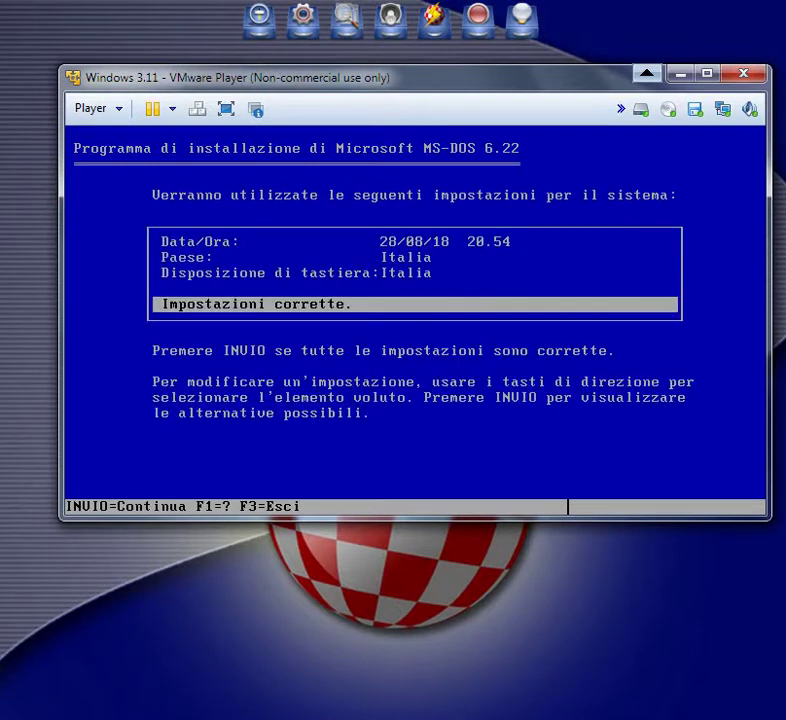
pyautogui.press('Return')
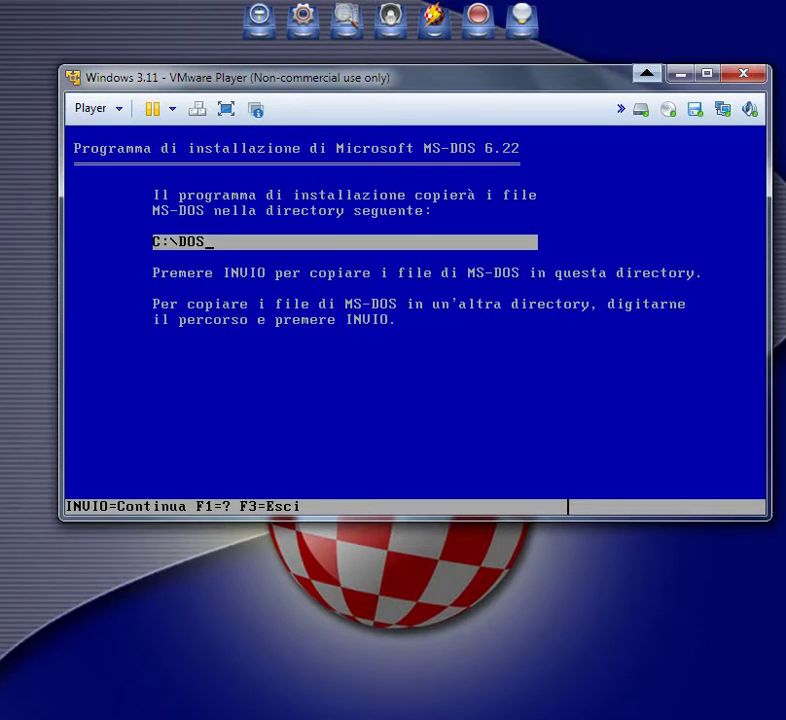
pyautogui.press('Return')
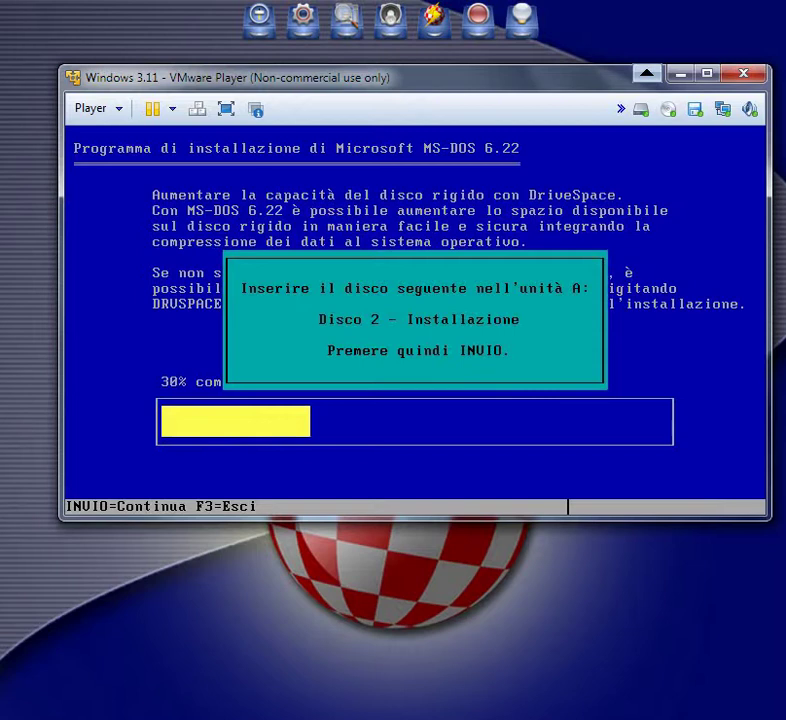
# - Switch the virtual floppy drive to the Disk02.img image and continue the MS-DOS installation
pyautogui.click(117, 110)
pyautogui.moveTo(168, 292)
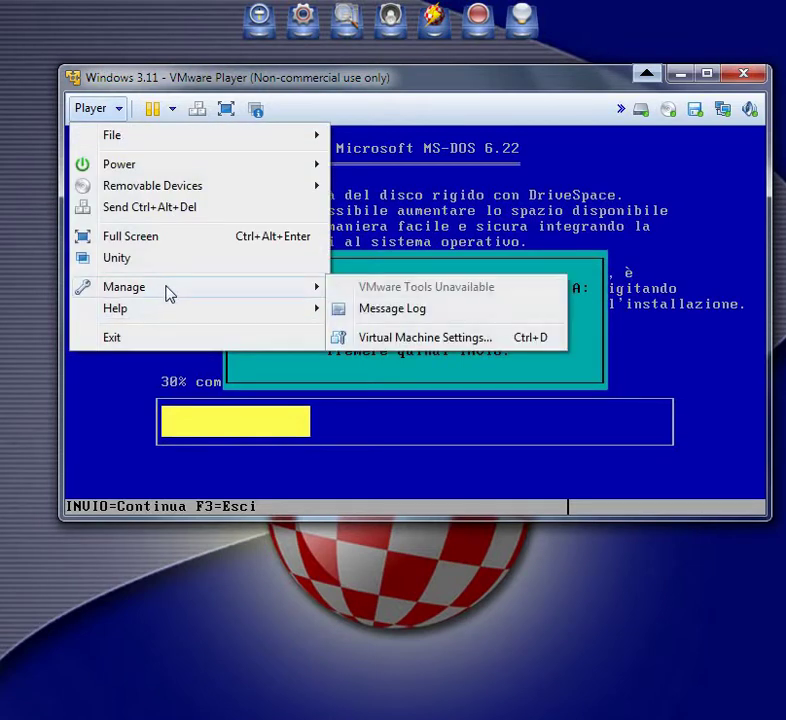
pyautogui.click(412, 338)
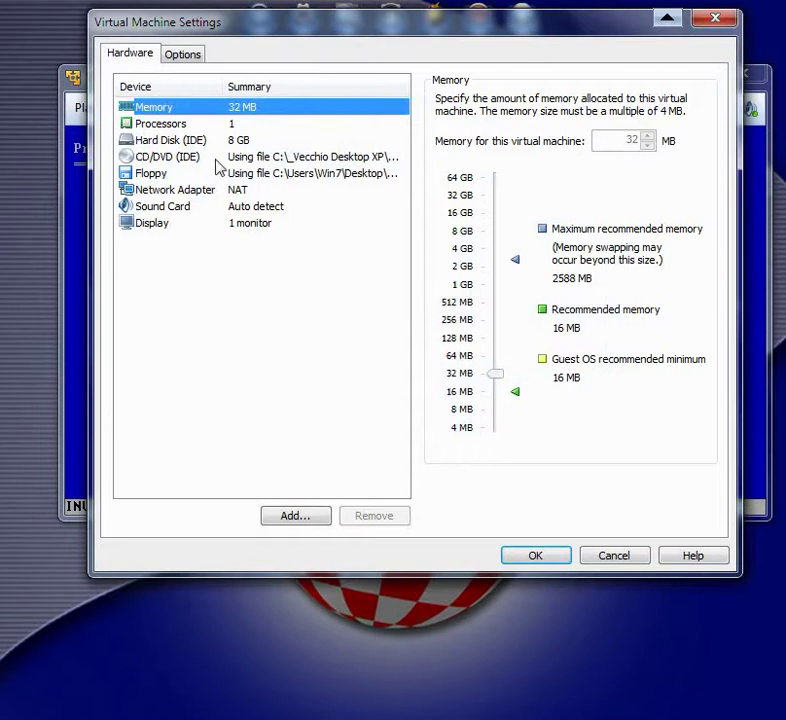
pyautogui.click(150, 174)
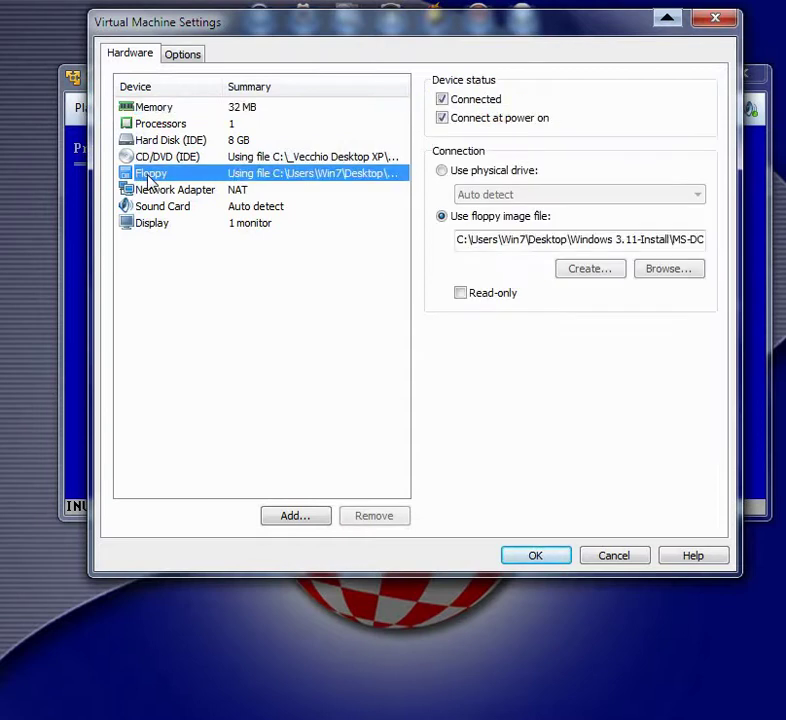
pyautogui.click(662, 270)
pyautogui.doubleClick(318, 200)
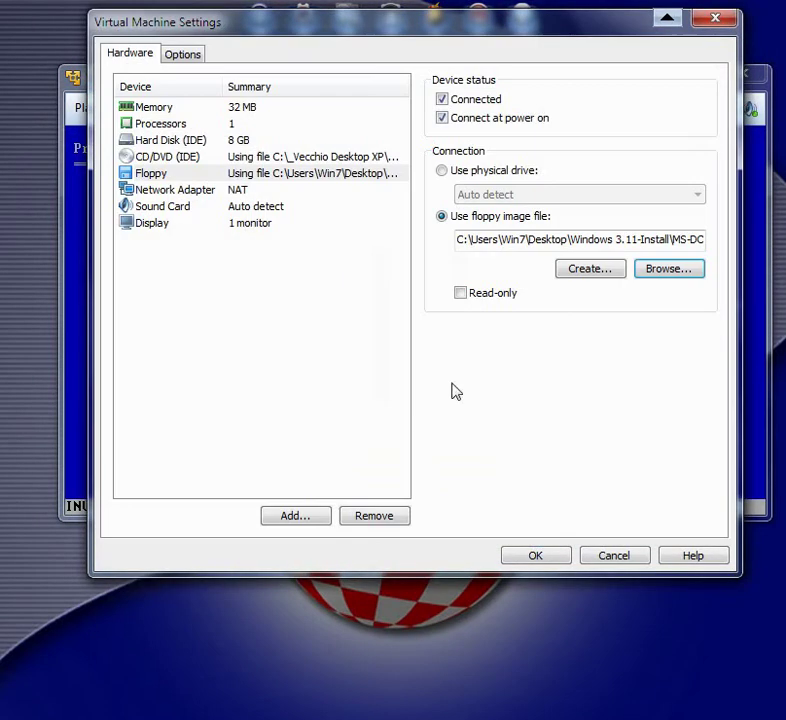
pyautogui.click(556, 561)
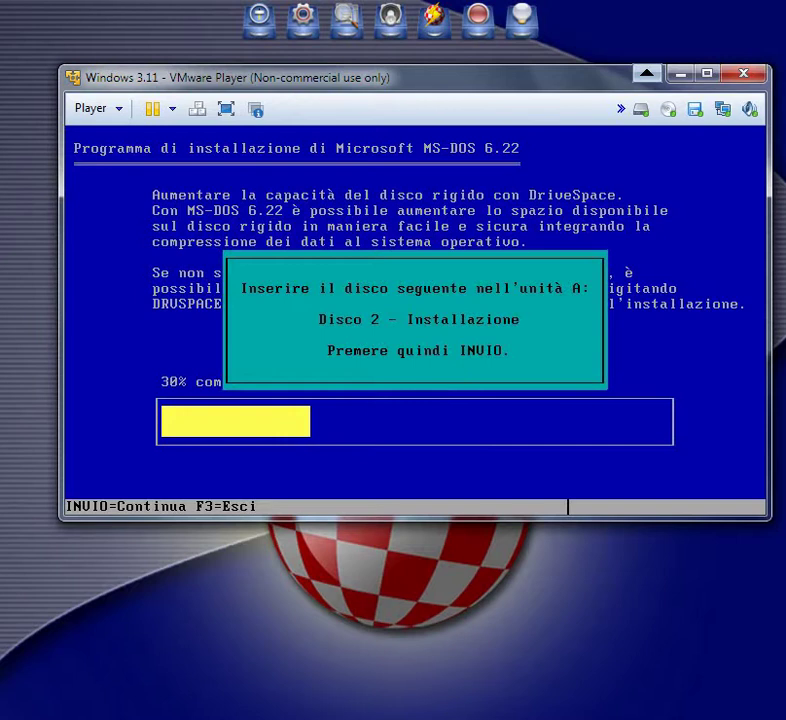
pyautogui.press('Return')
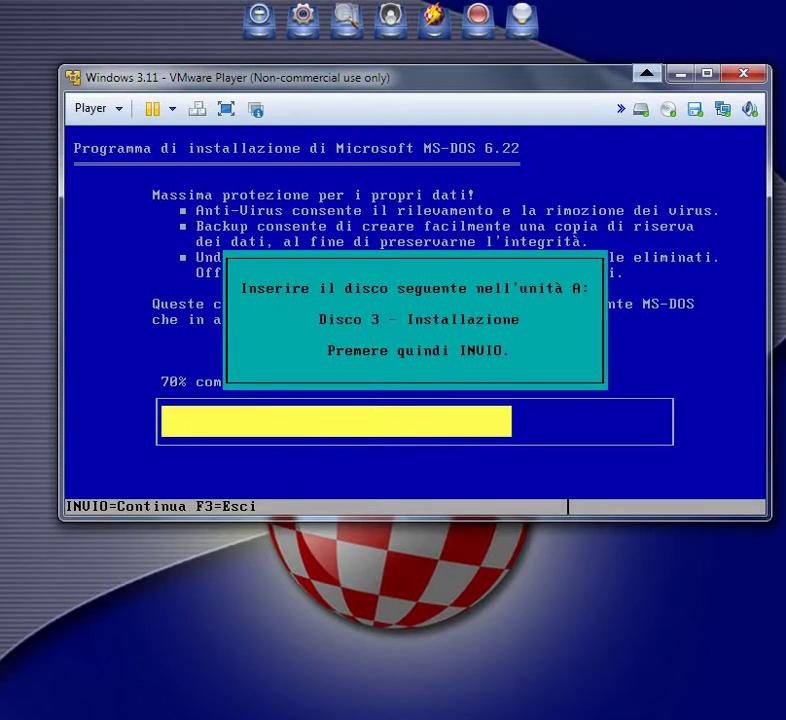
# - Switch the virtual floppy drive to the Disk03.img image and continue the MS-DOS installation
pyautogui.click(117, 110)
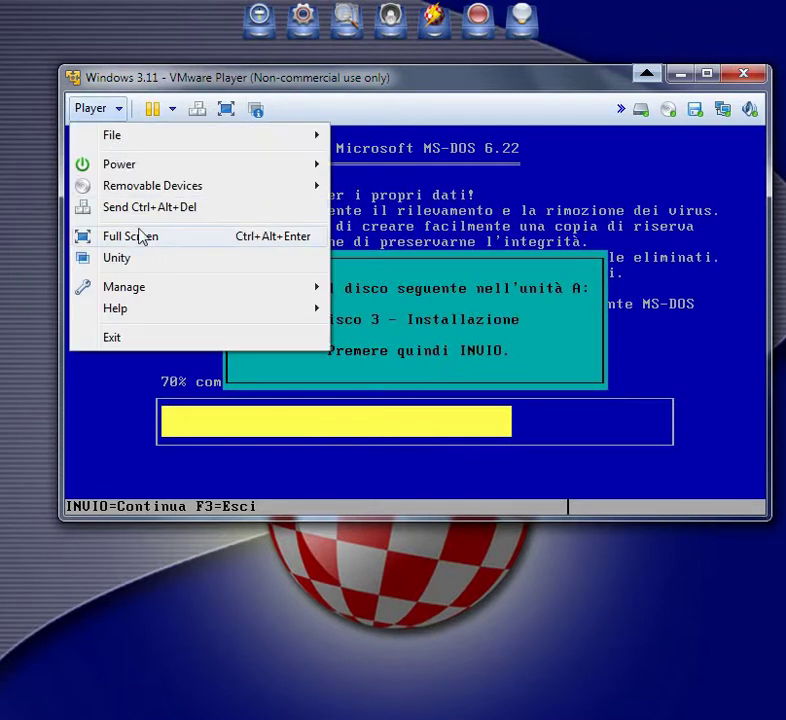
pyautogui.moveTo(150, 289)
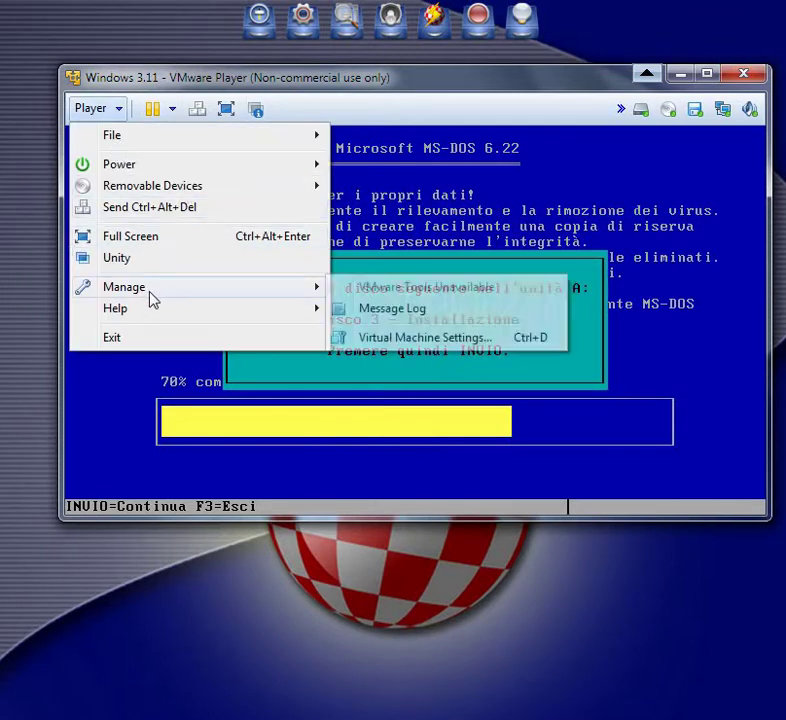
pyautogui.click(428, 340)
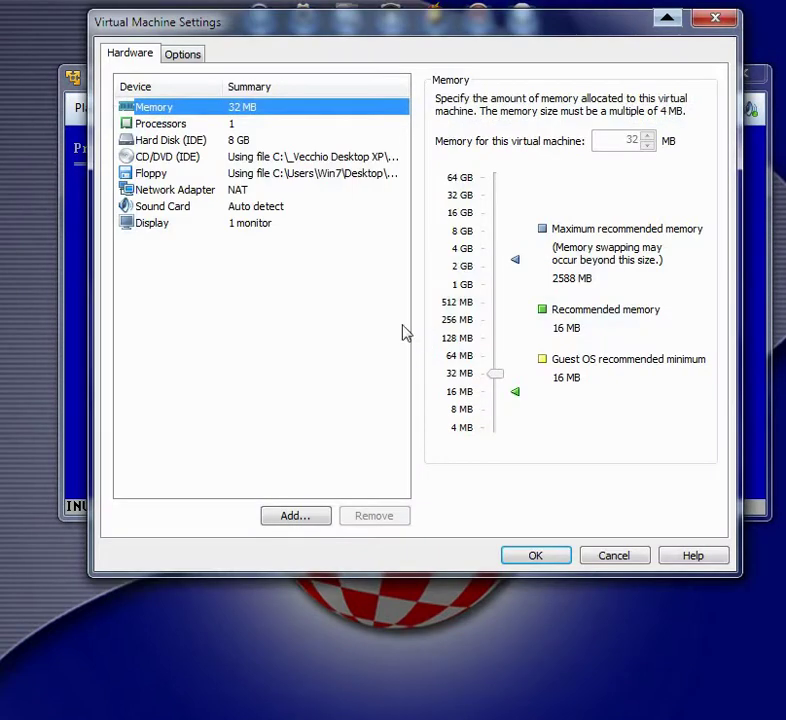
pyautogui.click(156, 174)
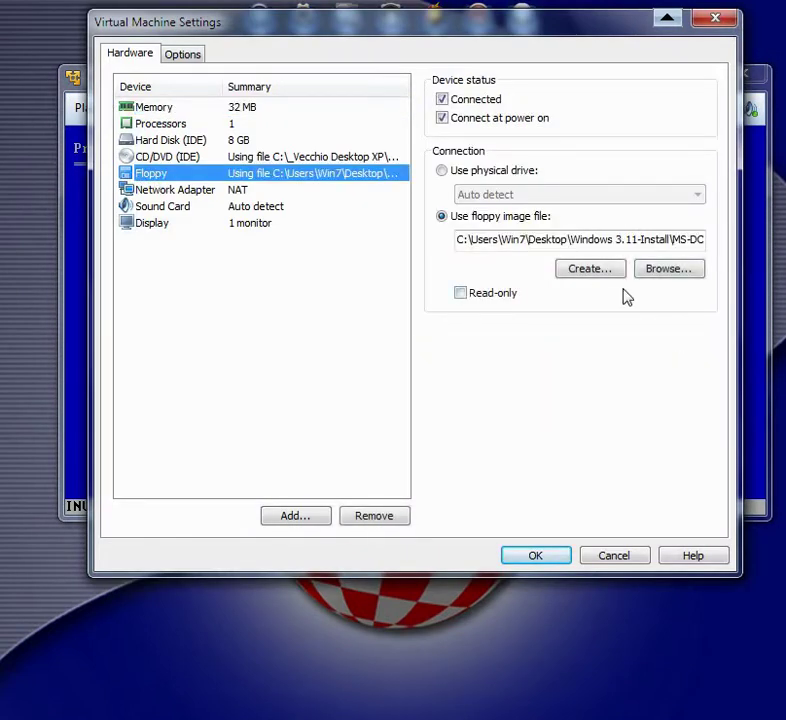
pyautogui.click(658, 272)
pyautogui.click(326, 213)
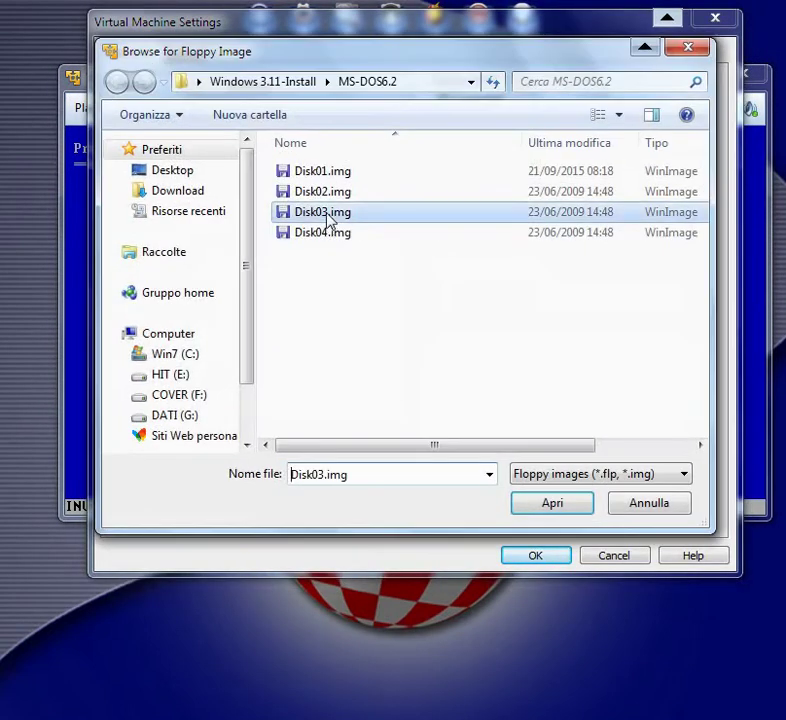
pyautogui.doubleClick(328, 218)
pyautogui.click(527, 557)
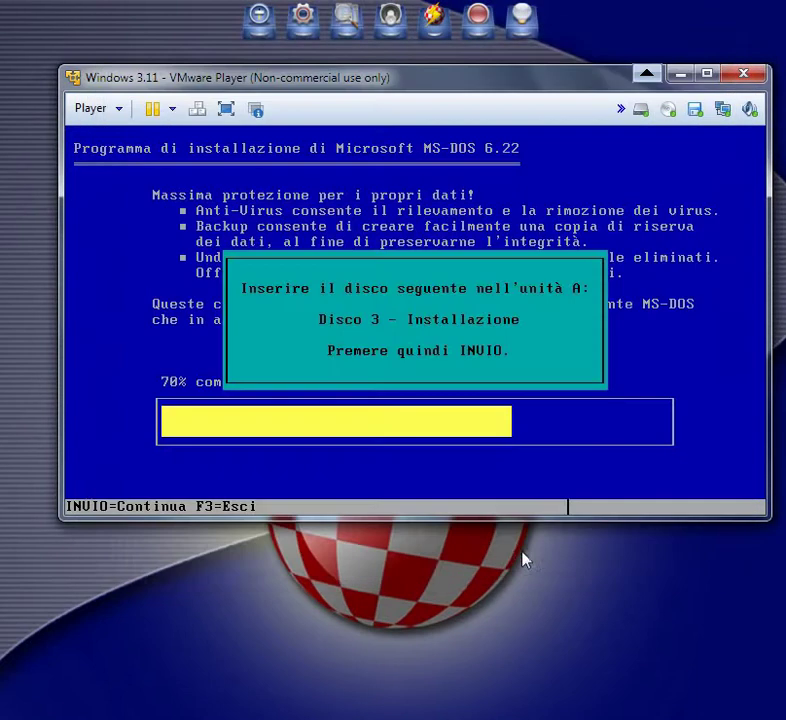
pyautogui.press('Return')
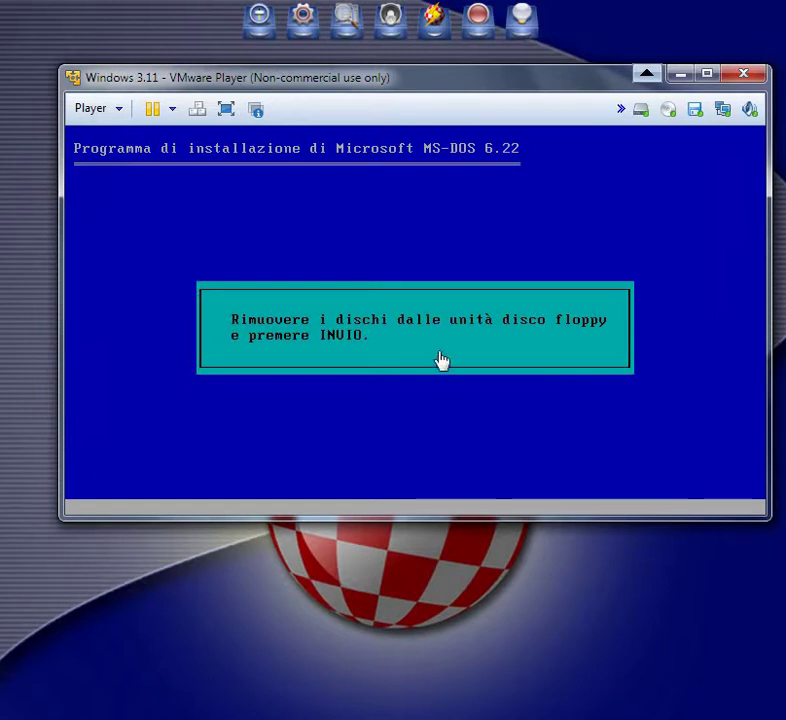
# - Power off the Windows 3.11 virtual machine and return to the virtual machine library
pyautogui.click(115, 108)
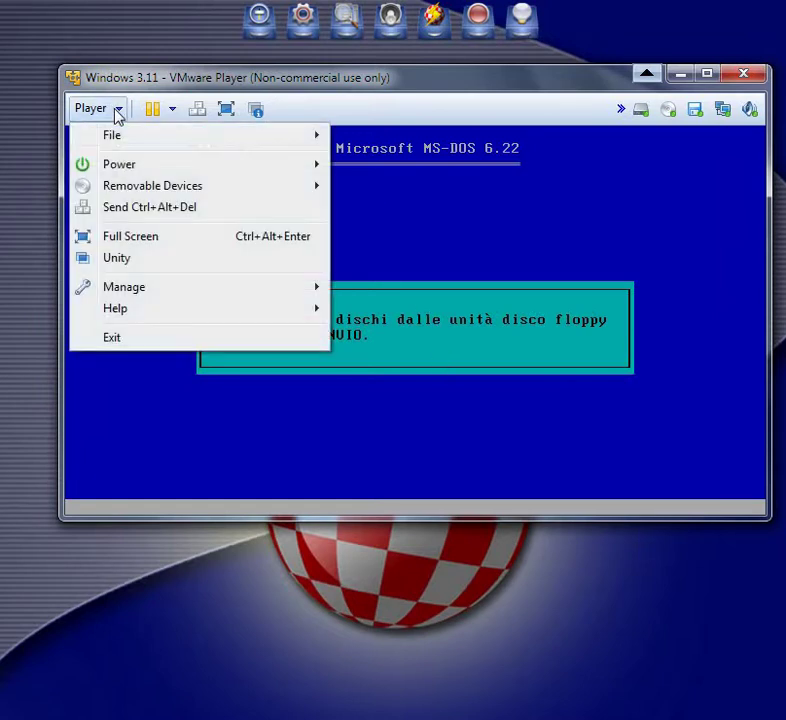
pyautogui.moveTo(119, 168)
pyautogui.click(420, 190)
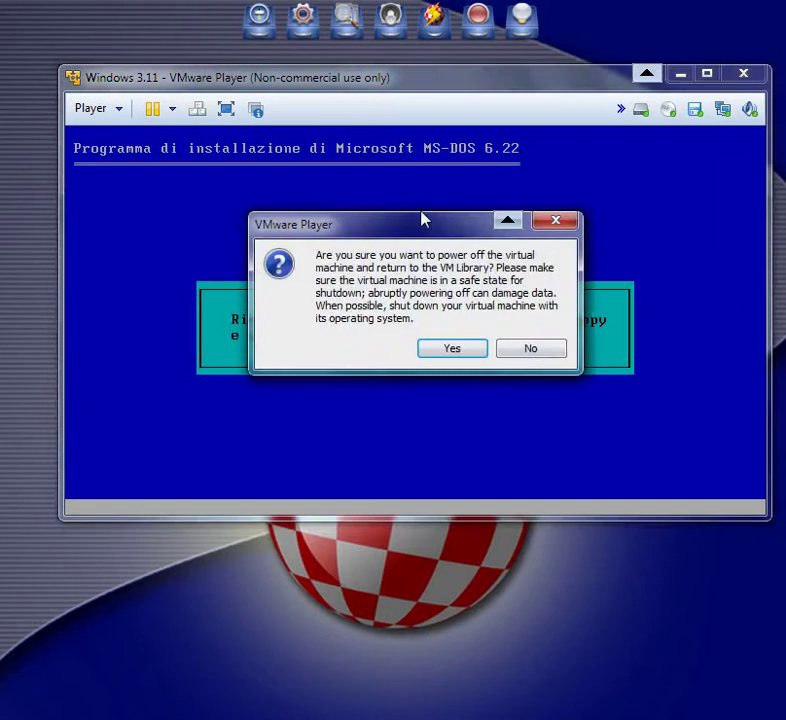
pyautogui.click(456, 349)
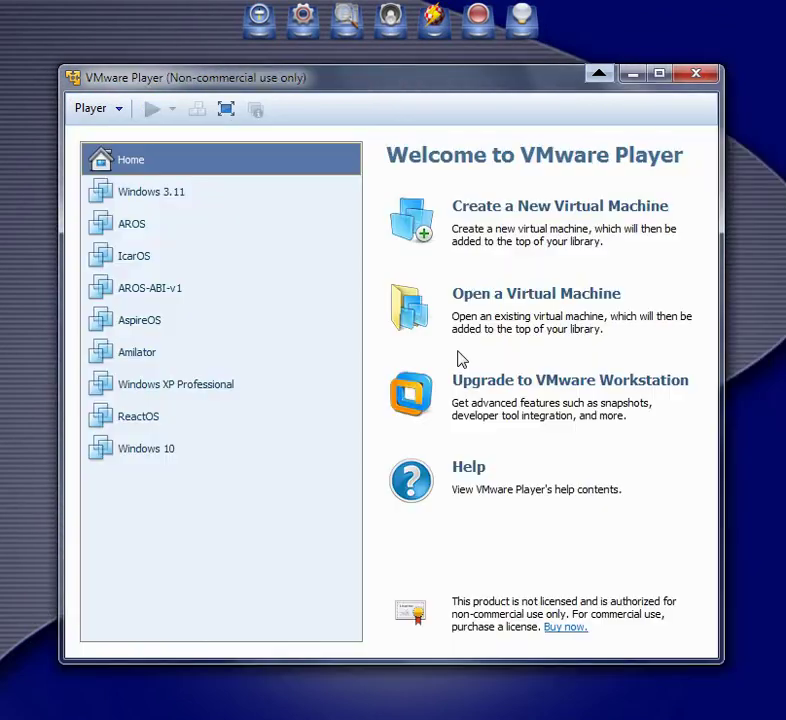
# - Set the Windows 3.11 machine's floppy drive to use the physical drive with Auto detect
pyautogui.click(167, 200)
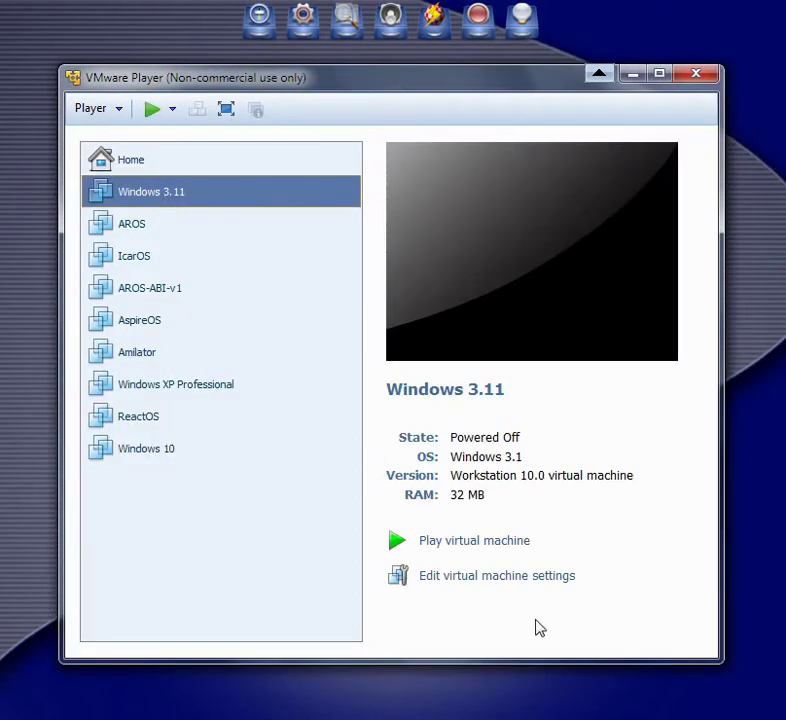
pyautogui.click(453, 575)
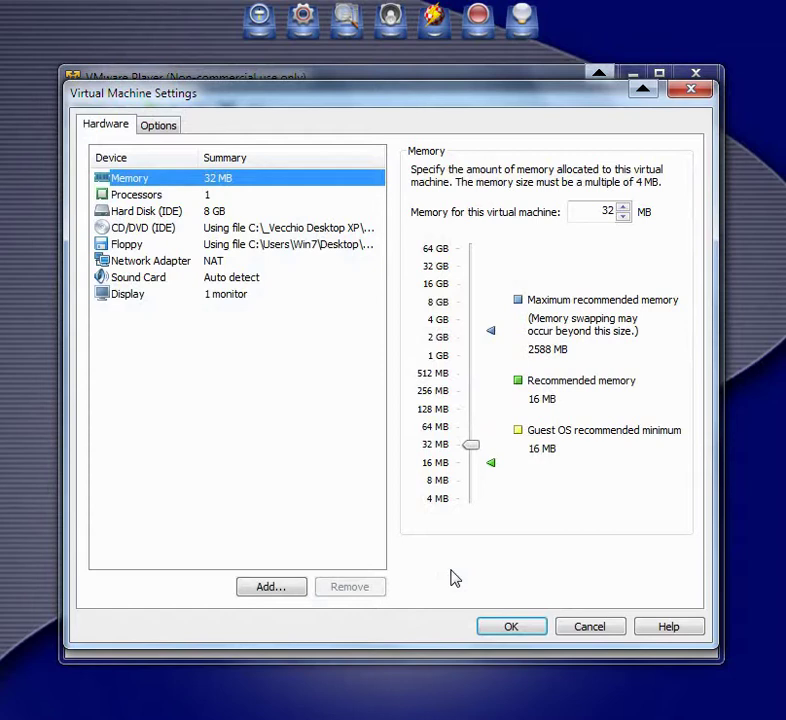
pyautogui.click(141, 247)
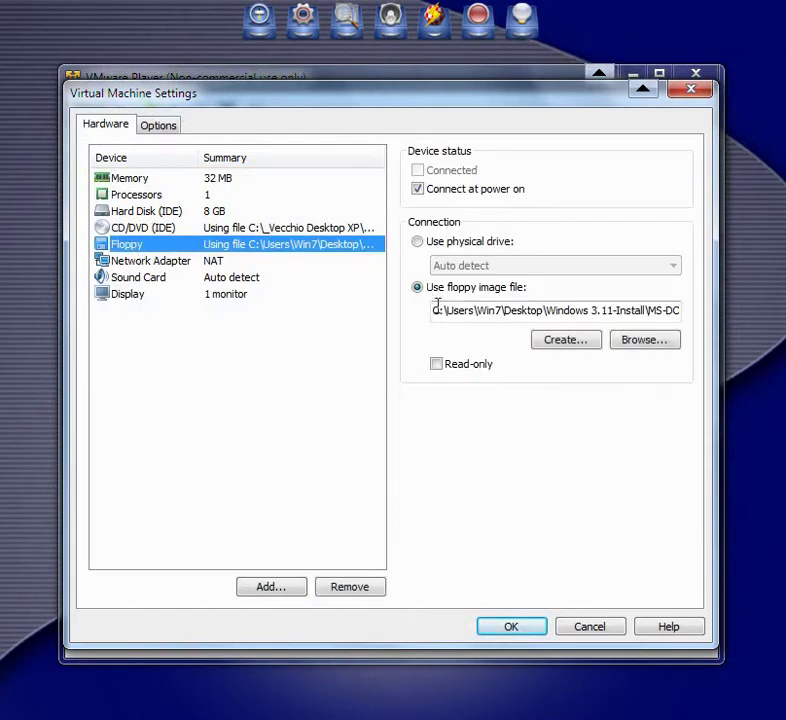
pyautogui.click(418, 243)
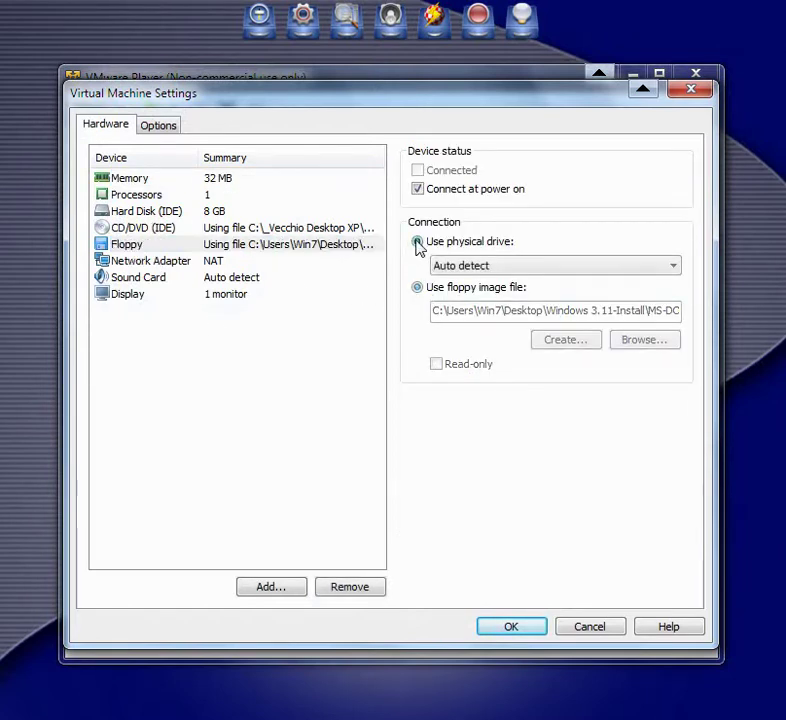
pyautogui.click(518, 630)
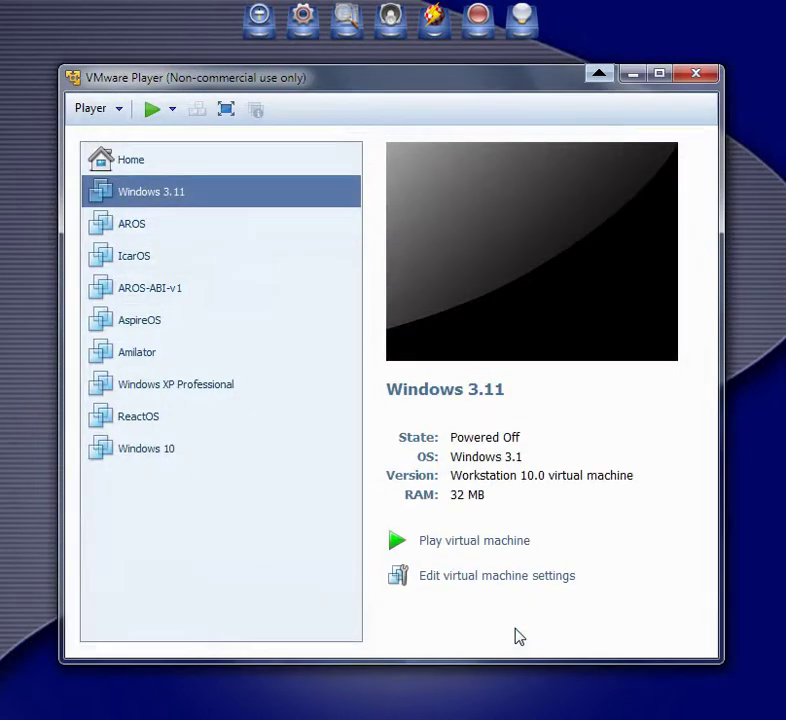
# - Start the Windows 3.11 virtual machine, keeping the floppy connection attempt at every power-on, and activate the MS-DOS prompt
pyautogui.click(474, 543)
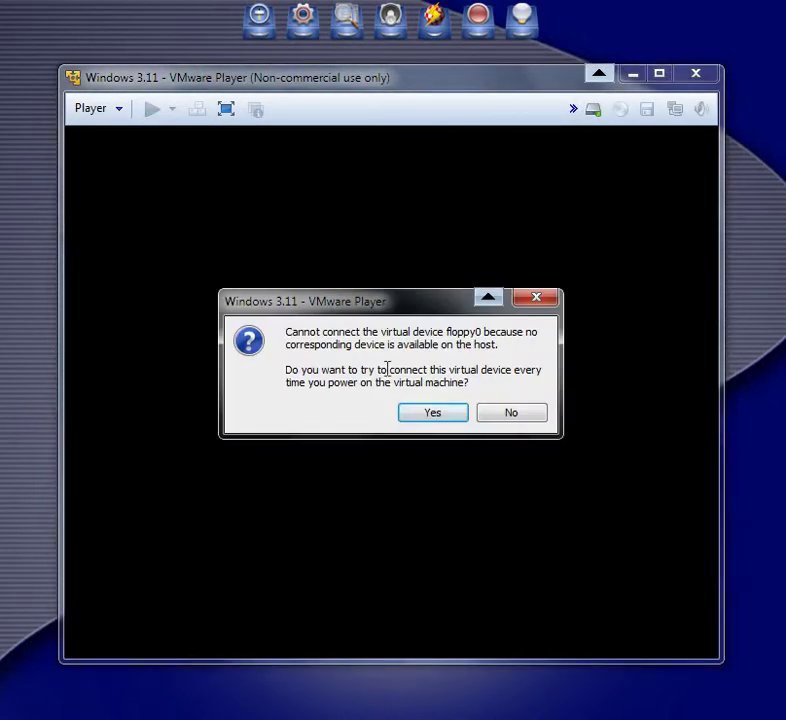
pyautogui.click(434, 415)
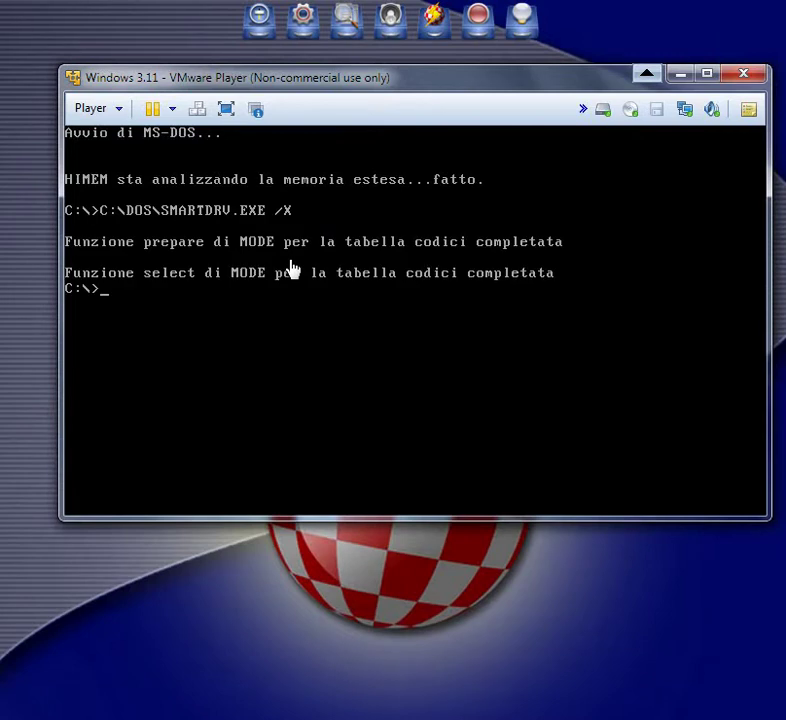
pyautogui.click(298, 342)
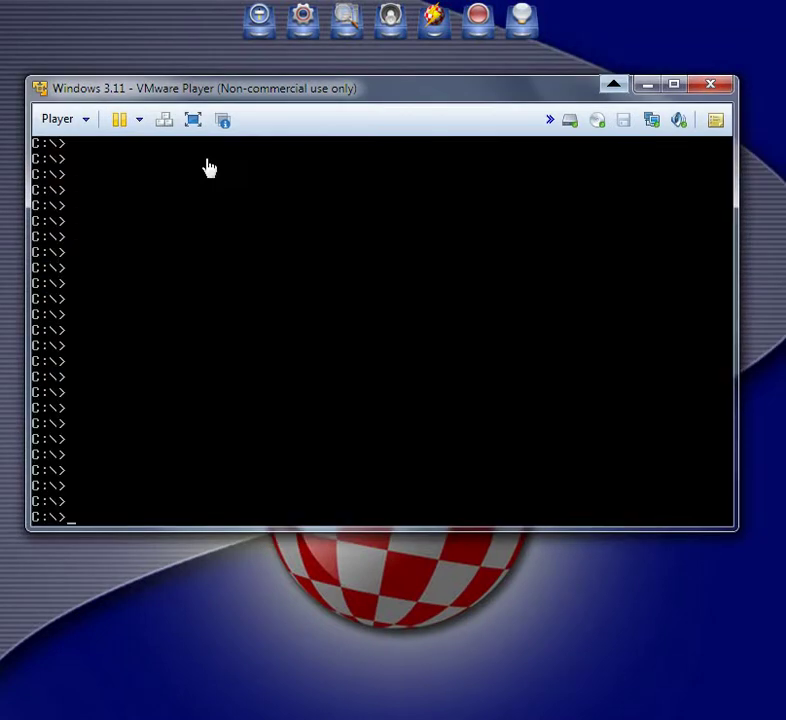
# - Set the running machine's floppy drive to use the image file Floppy Driver.IMA from the Desktop
pyautogui.click(86, 120)
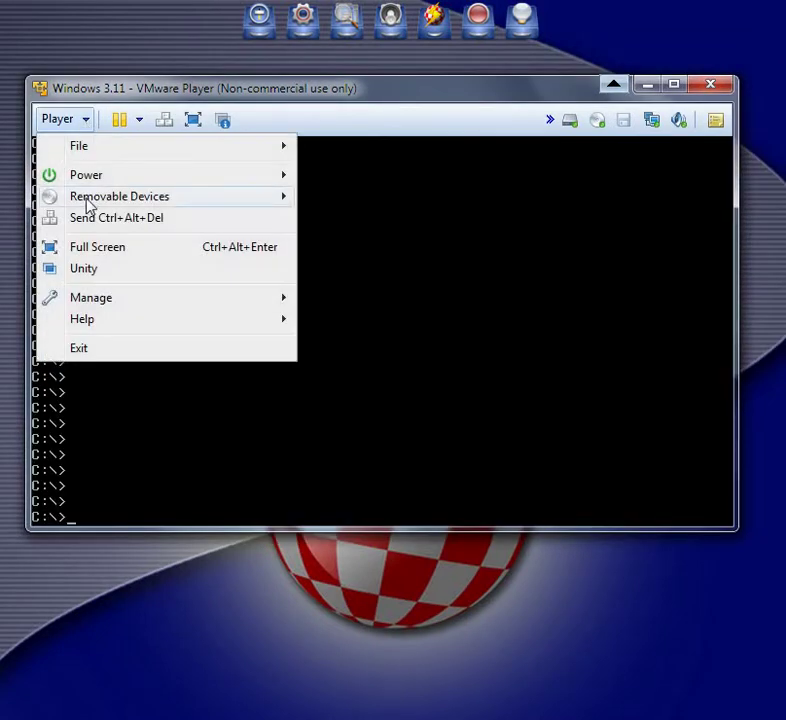
pyautogui.moveTo(88, 203)
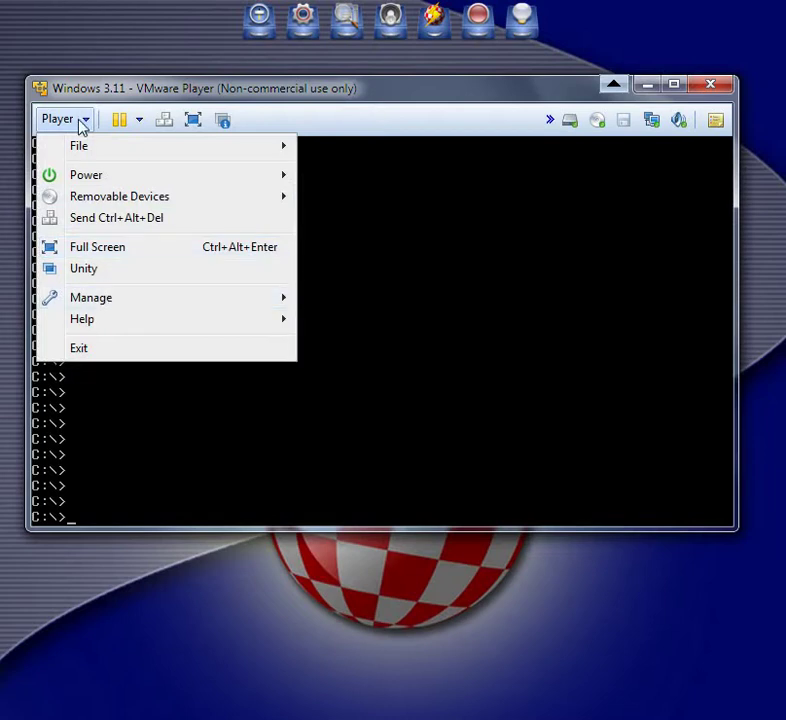
pyautogui.moveTo(91, 298)
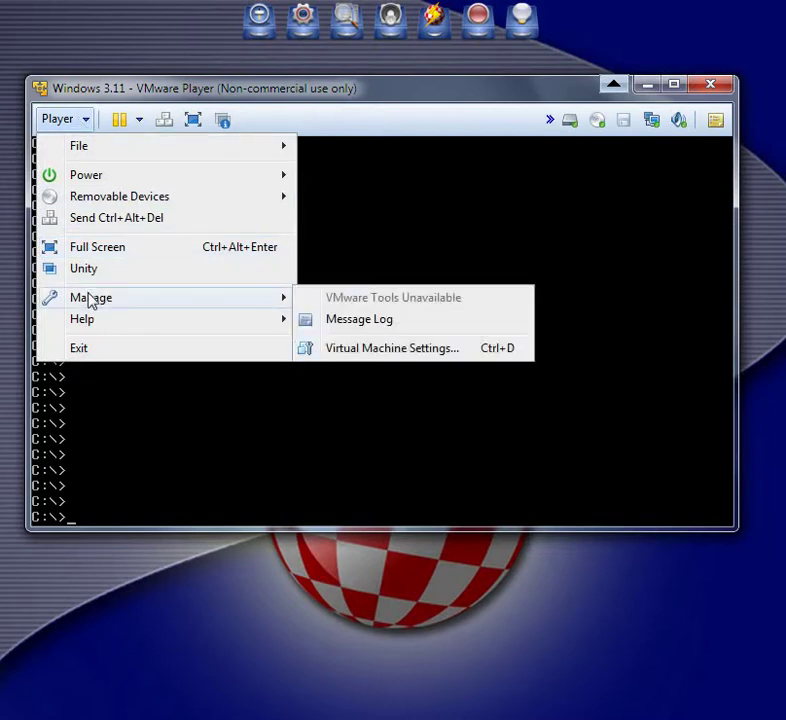
pyautogui.click(375, 348)
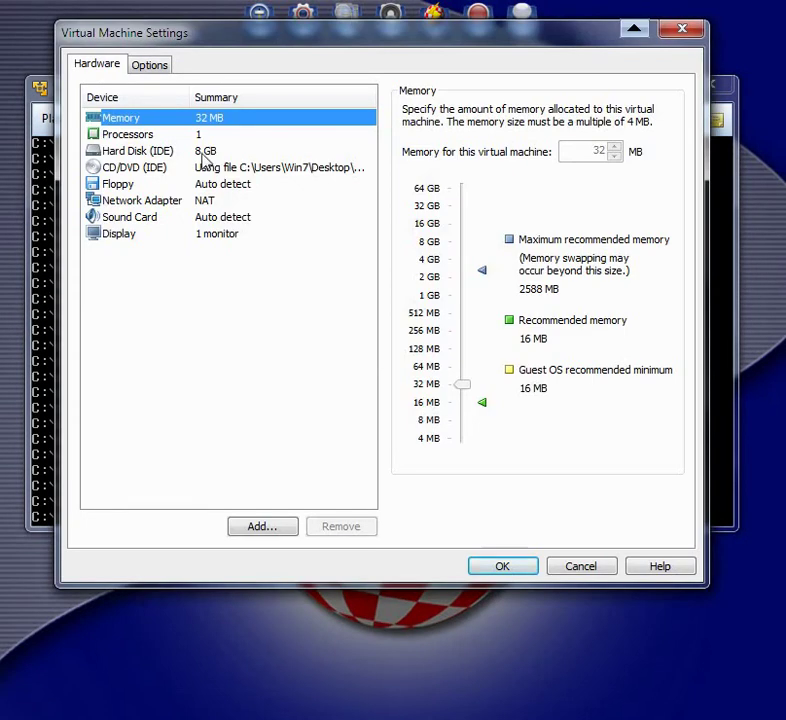
pyautogui.click(122, 186)
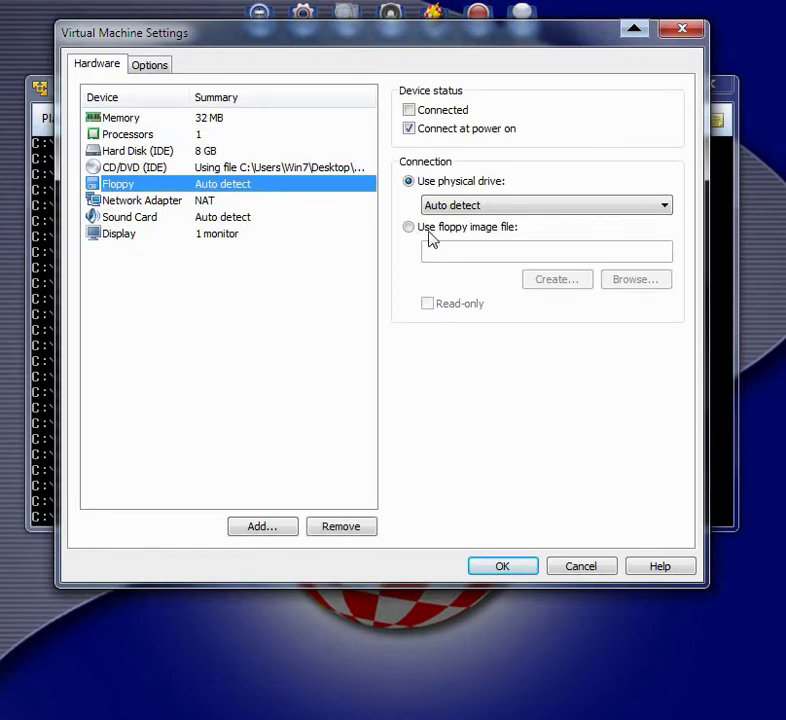
pyautogui.click(410, 229)
pyautogui.click(628, 281)
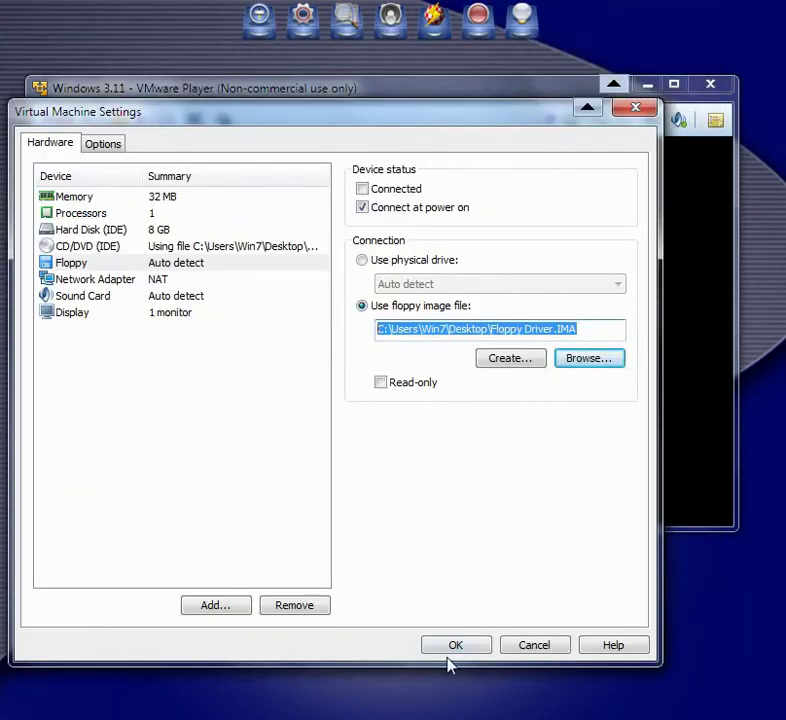
pyautogui.click(453, 649)
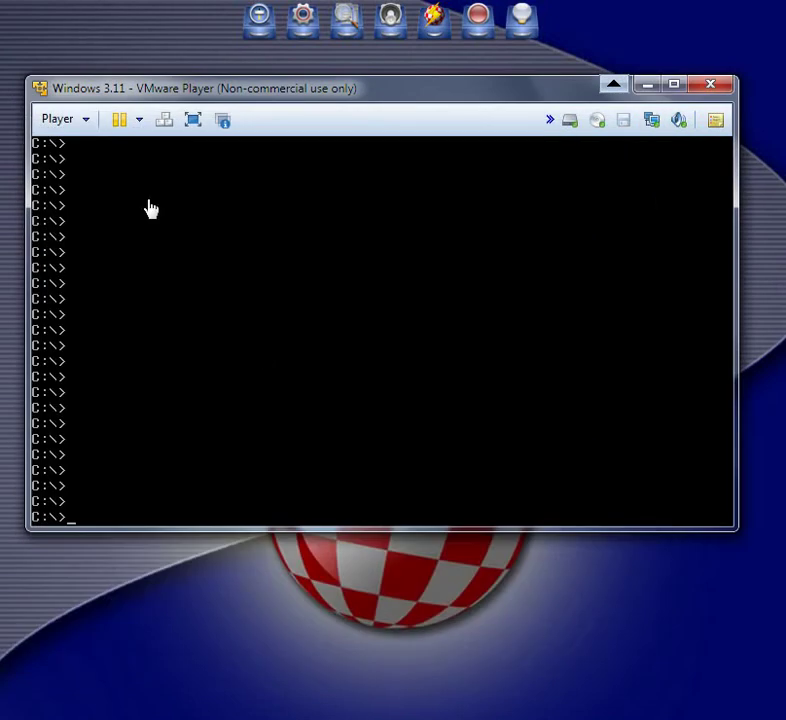
# - Connect the virtual floppy drive to the running machine
pyautogui.click(84, 121)
pyautogui.moveTo(95, 200)
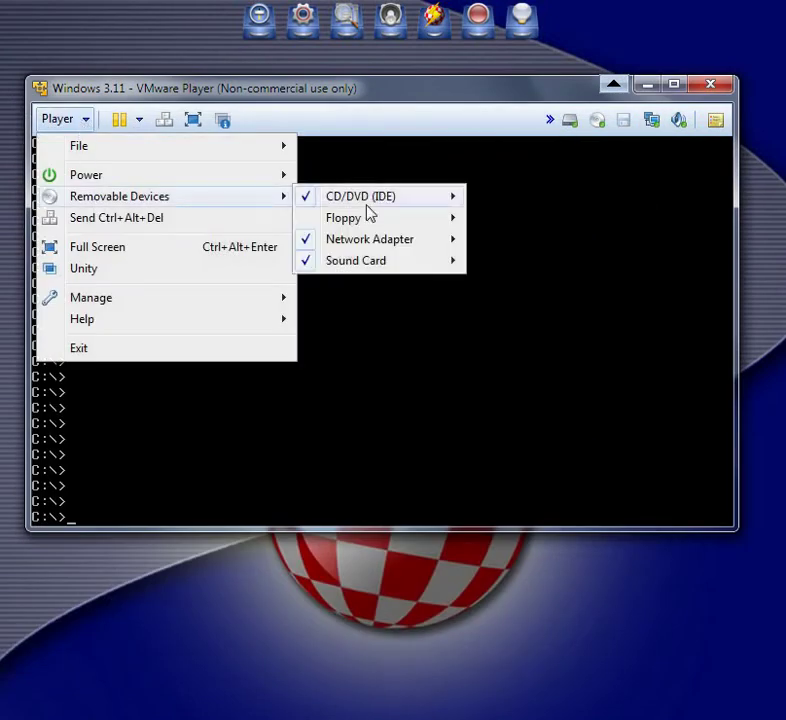
pyautogui.moveTo(346, 222)
pyautogui.click(509, 229)
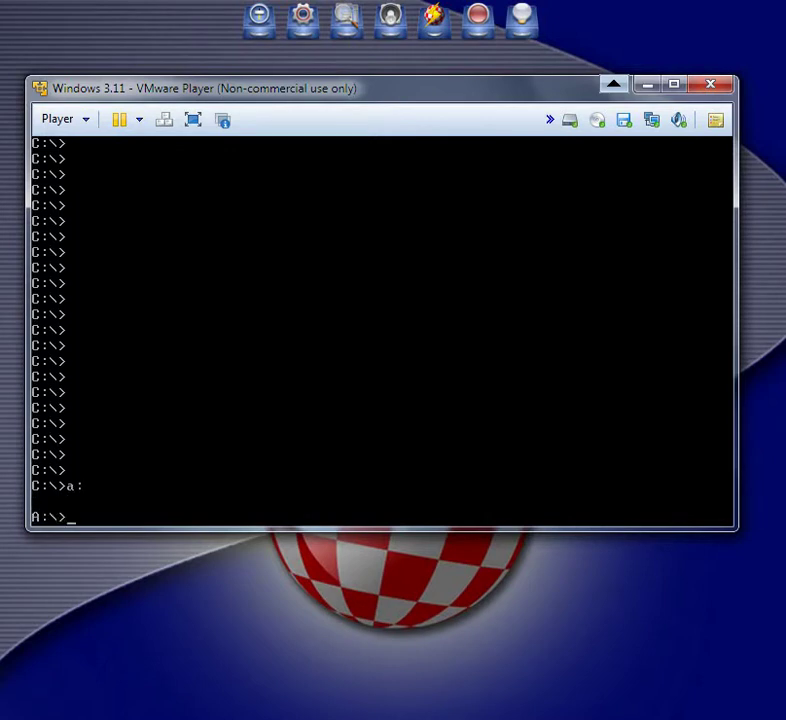
# - List the files on drive A: and copy cdrom.sys to c:\dos
pyautogui.write('r')
pyautogui.press('Return')
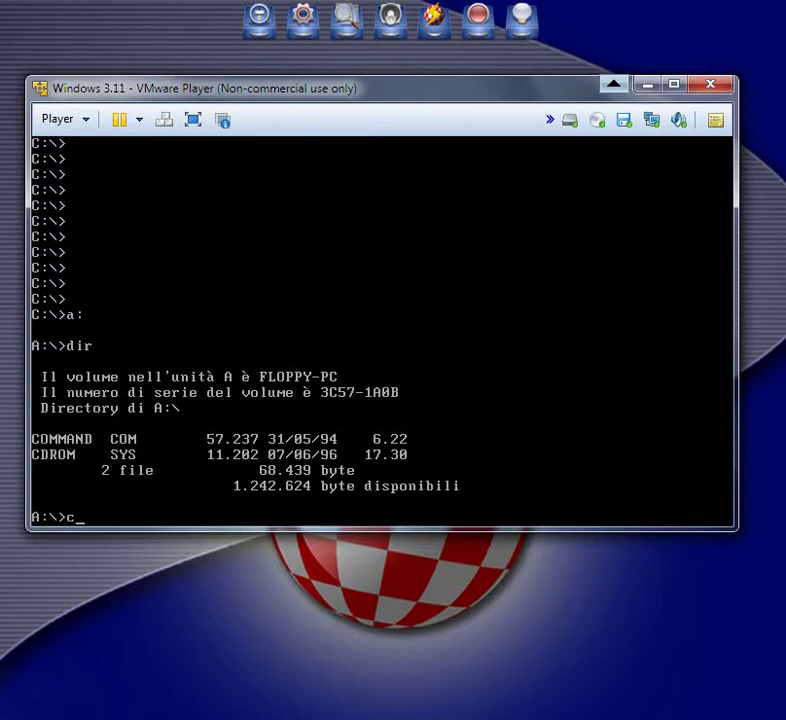
pyautogui.write('drom.s')
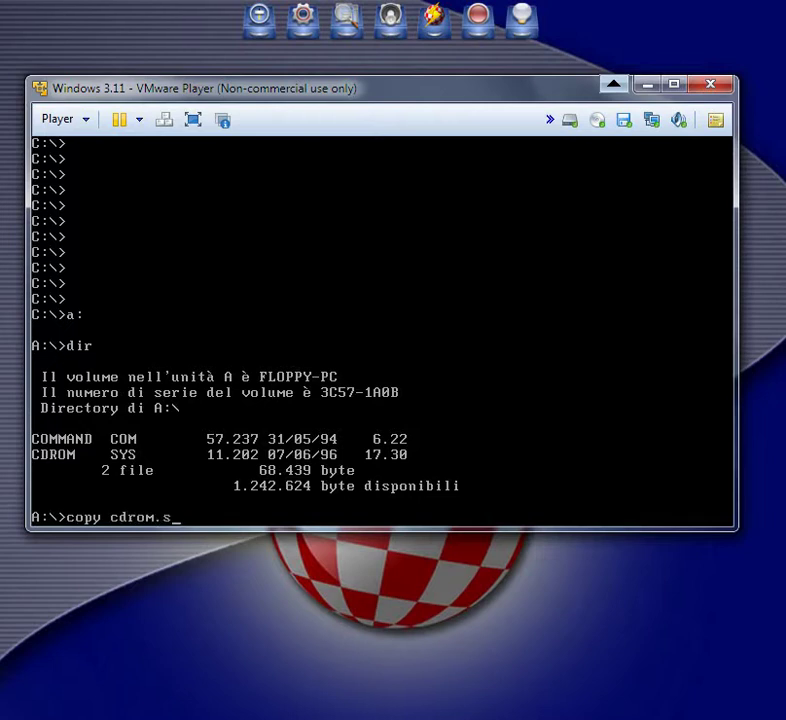
pyautogui.write('ys c:\\dos')
pyautogui.press('Return')
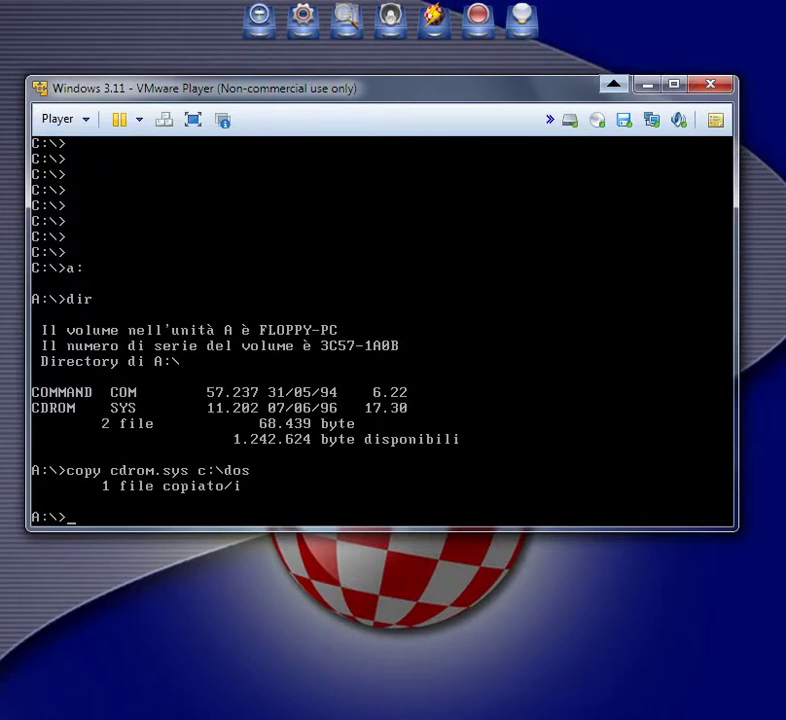
pyautogui.write('edit autoe')
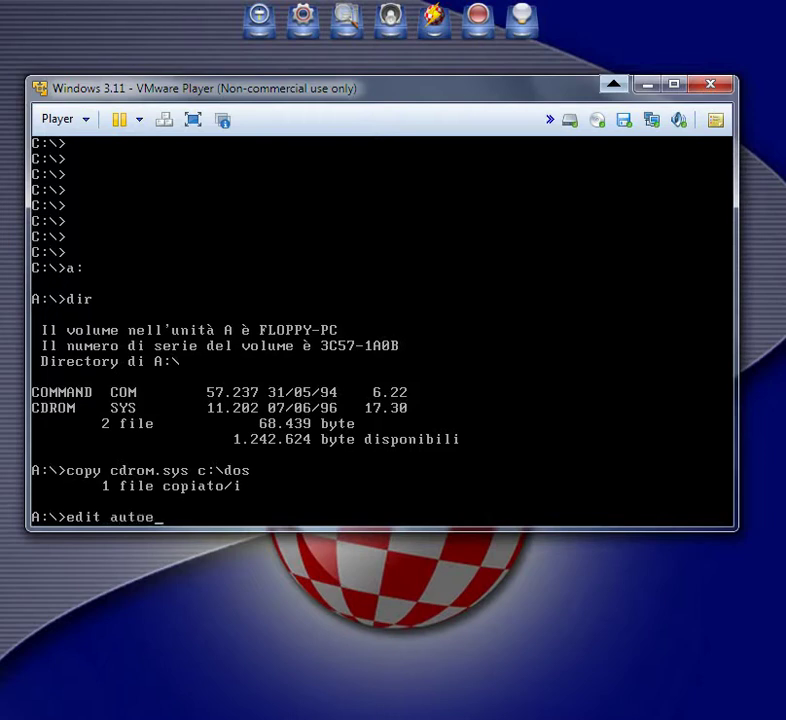
pyautogui.write('xec.bat')
pyautogui.press('Return')
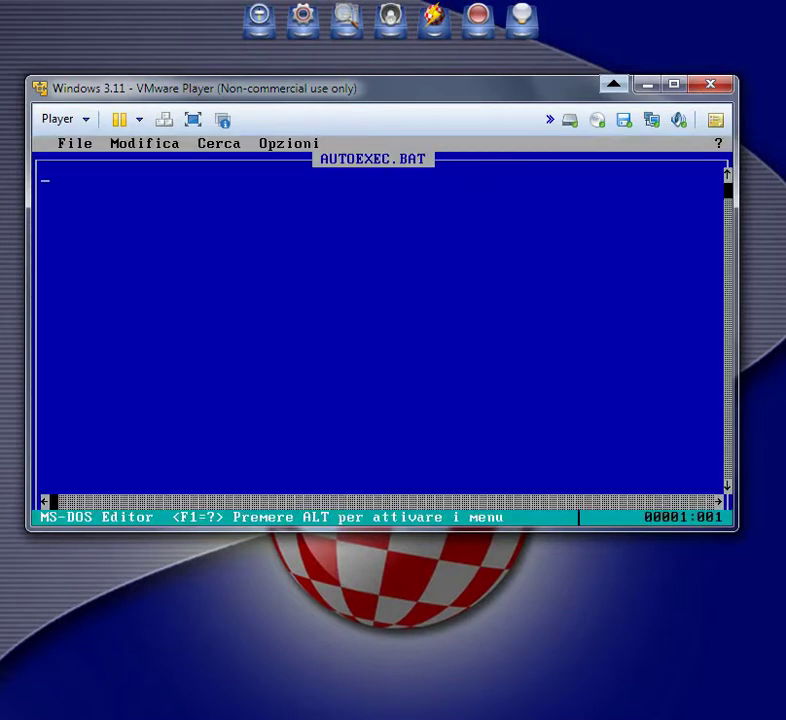
pyautogui.press('alt')
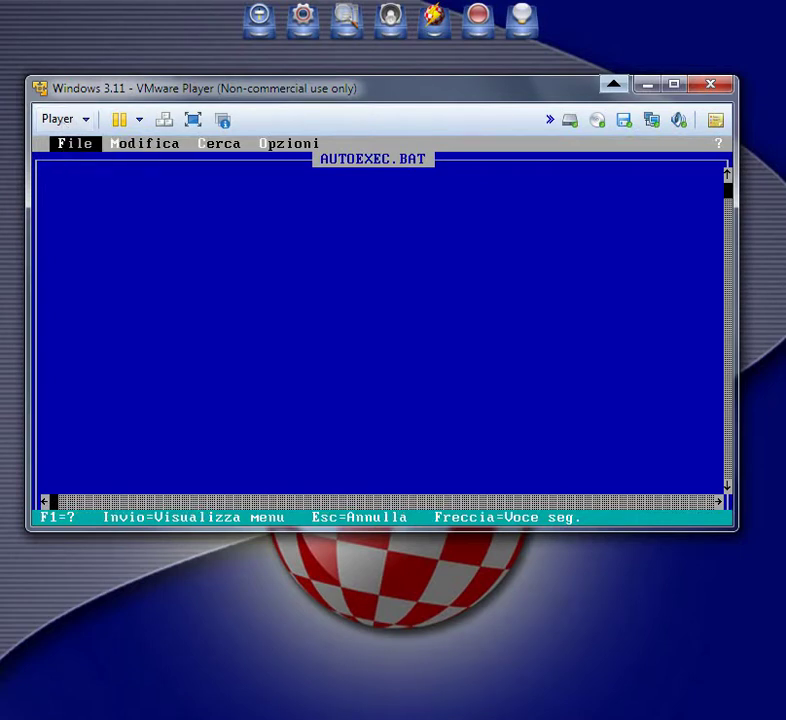
pyautogui.press('Return')
pyautogui.press('Down')
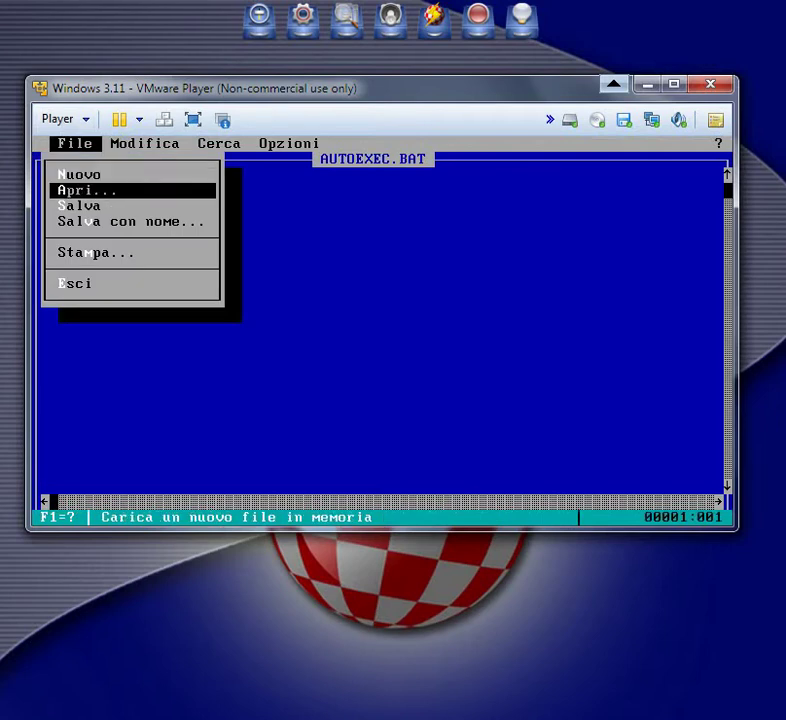
pyautogui.press('Down')
pyautogui.press('Down')
pyautogui.press('Down')
pyautogui.press('Down')
pyautogui.press('Return')
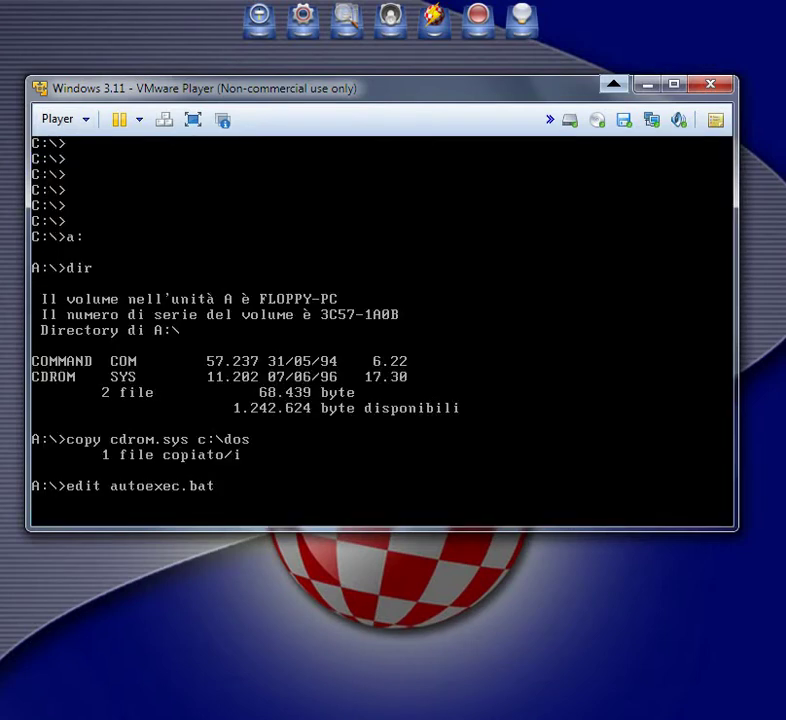
# - Open c:\autoexec.bat in the MS-DOS Editor
pyautogui.press('Return')
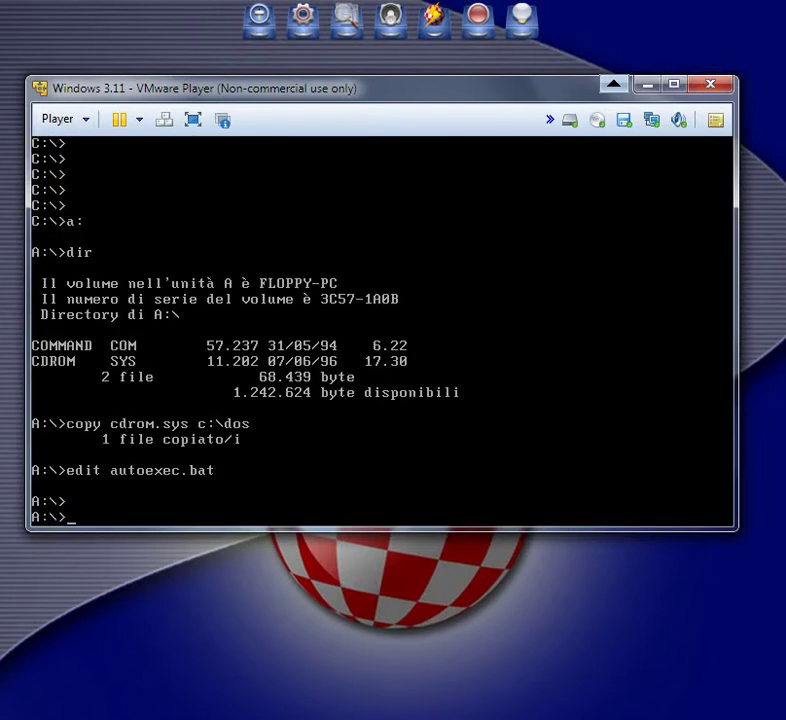
pyautogui.write('edit c:\\autoe')
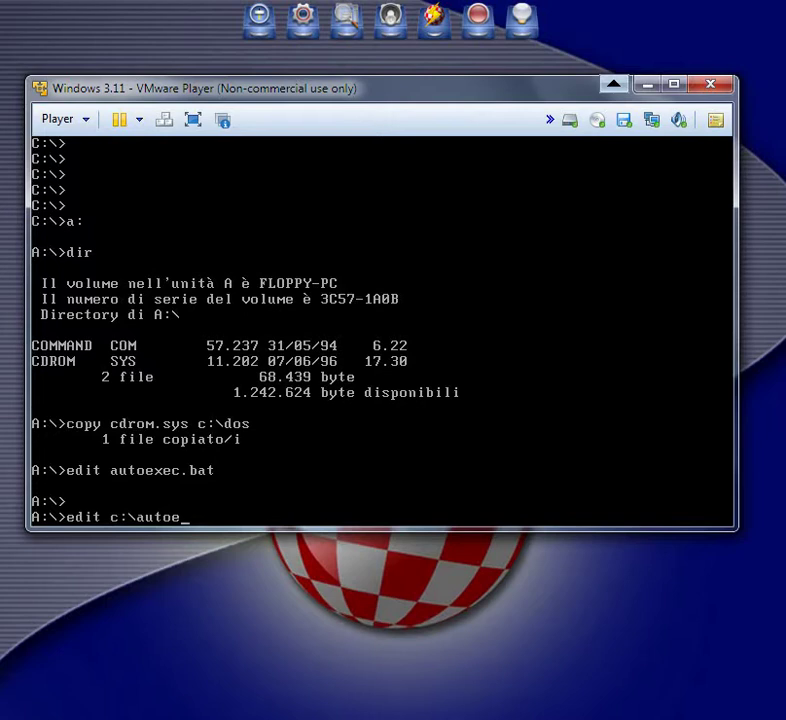
pyautogui.write('xec.bat')
pyautogui.press('Return')
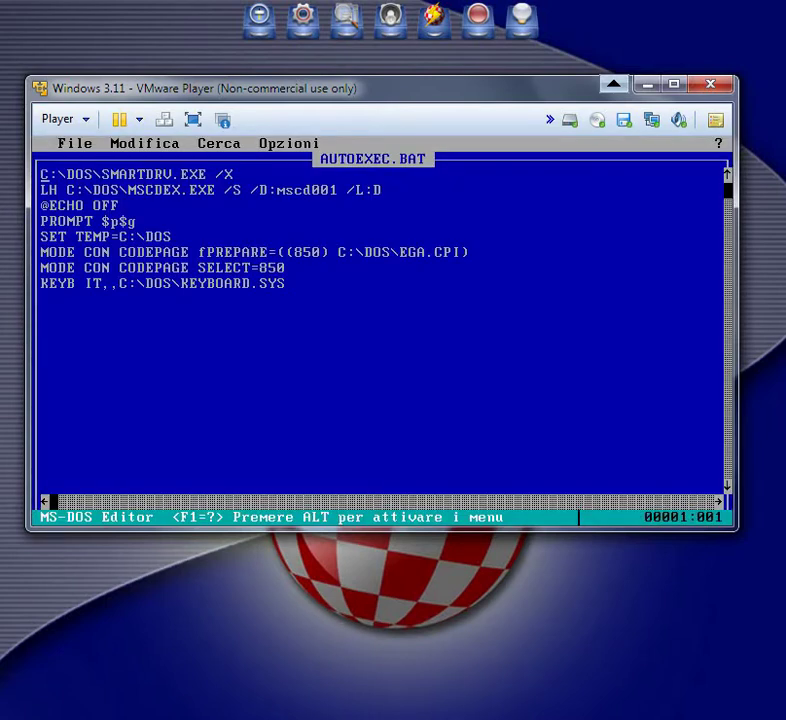
# - Examine the MSCDEX.EXE line in AUTOEXEC.BAT and exit the editor
pyautogui.press('Down')
pyautogui.press('Right')
pyautogui.press('Right')
pyautogui.press('Right')
pyautogui.press('Right')
pyautogui.press('Right')
pyautogui.press('Right')
pyautogui.press('Right')
pyautogui.press('Right')
pyautogui.press('Right')
pyautogui.press('Right')
pyautogui.press('Right')
pyautogui.press('Right')
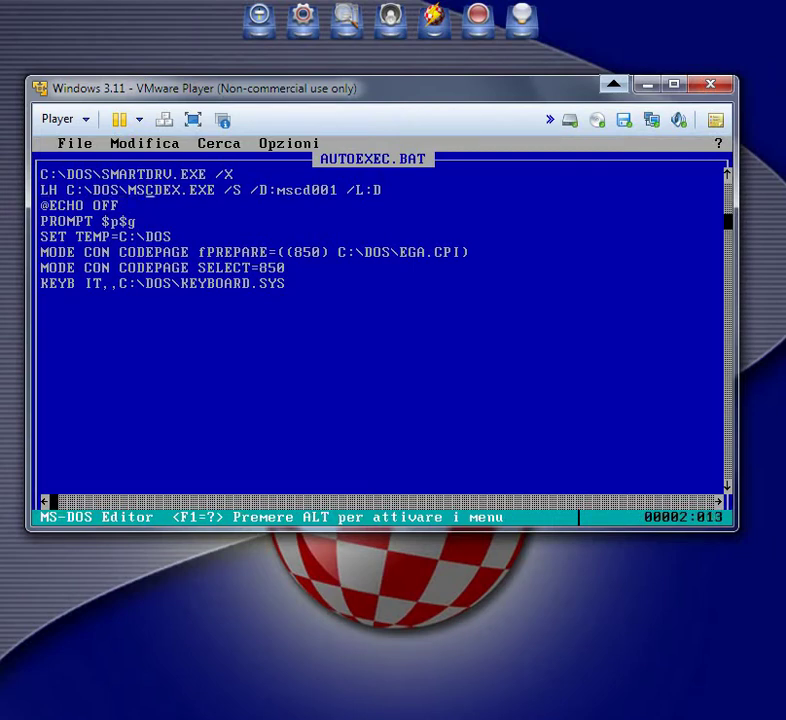
pyautogui.press('Right')
pyautogui.press('Right')
pyautogui.press('Right')
pyautogui.press('Right')
pyautogui.press('Right')
pyautogui.press('Right')
pyautogui.press('Right')
pyautogui.press('Right')
pyautogui.press('Right')
pyautogui.press('Right')
pyautogui.press('Right')
pyautogui.hotkey('alt', 'f')
pyautogui.press('Down')
pyautogui.press('Down')
pyautogui.press('Down')
pyautogui.press('Down')
pyautogui.press('Down')
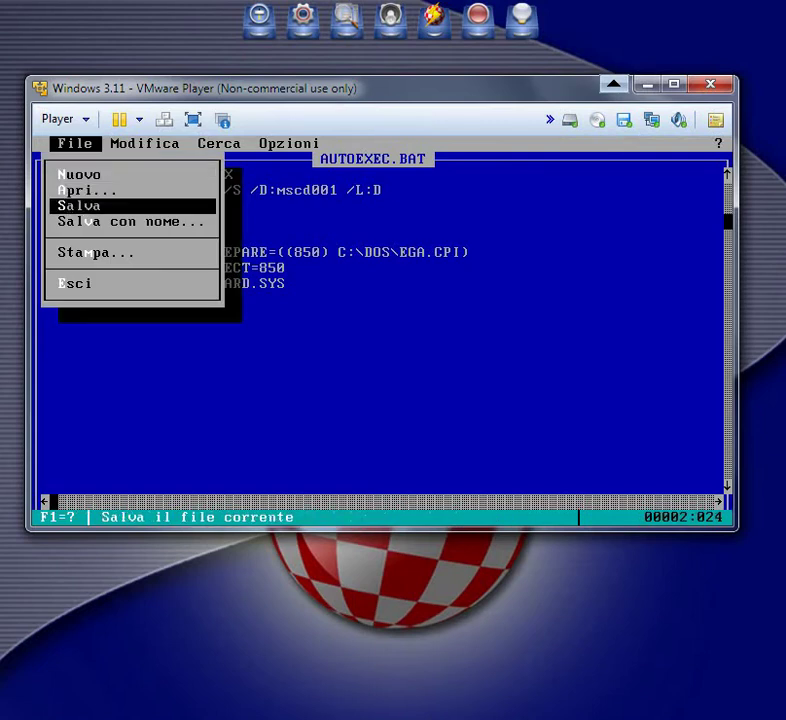
pyautogui.press('Return')
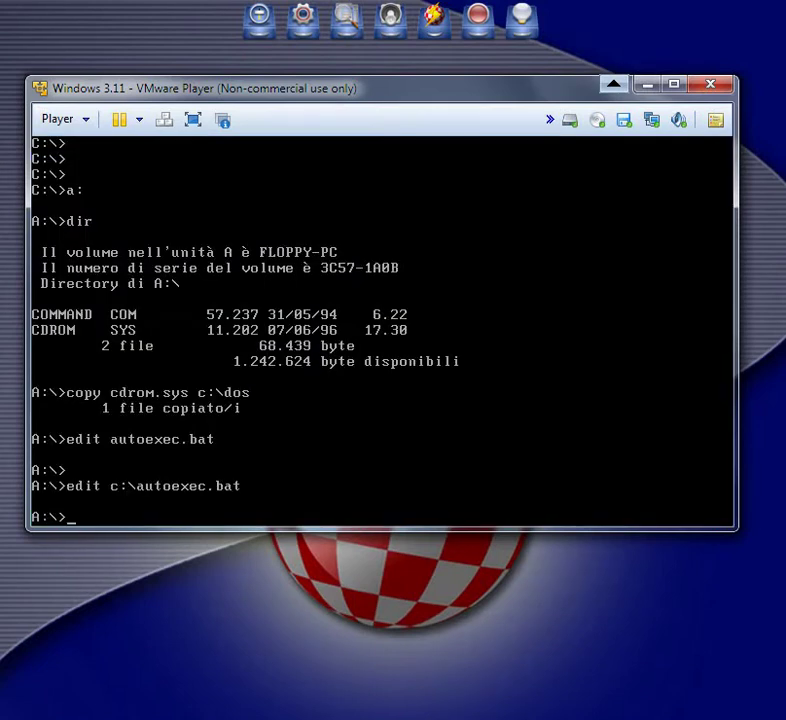
# - Open c:\config.sys in the MS-DOS Editor
pyautogui.write('edit c:\\config')
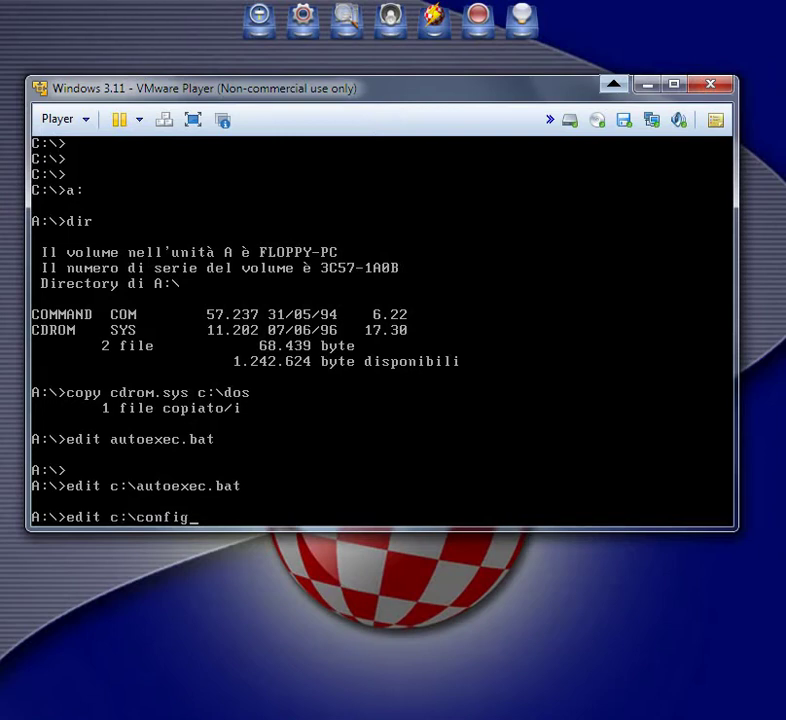
pyautogui.write('.sys')
pyautogui.press('Return')
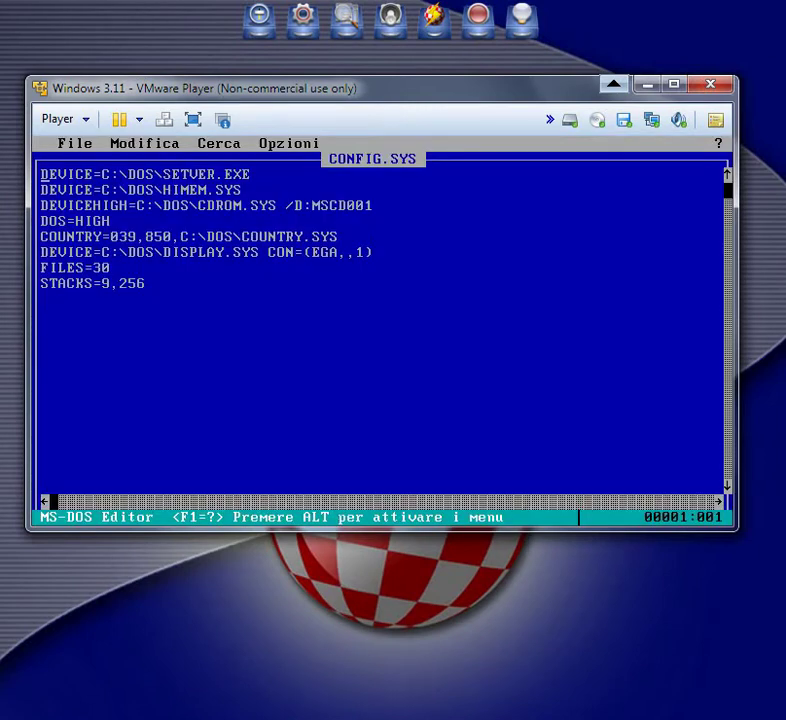
# - Examine the DEVICEHIGH line that loads CDROM.SYS in CONFIG.SYS and exit the editor
pyautogui.click(44, 189)
pyautogui.press('Down')
pyautogui.press('Right')
pyautogui.press('Right')
pyautogui.press('Right')
pyautogui.press('Right')
pyautogui.press('Right')
pyautogui.press('Right')
pyautogui.press('Right')
pyautogui.press('Right')
pyautogui.press('Right')
pyautogui.press('Right')
pyautogui.press('Right')
pyautogui.press('Right')
pyautogui.press('Right')
pyautogui.press('Right')
pyautogui.press('Right')
pyautogui.press('Right')
pyautogui.press('Right')
pyautogui.press('Right')
pyautogui.press('Right')
pyautogui.press('Right')
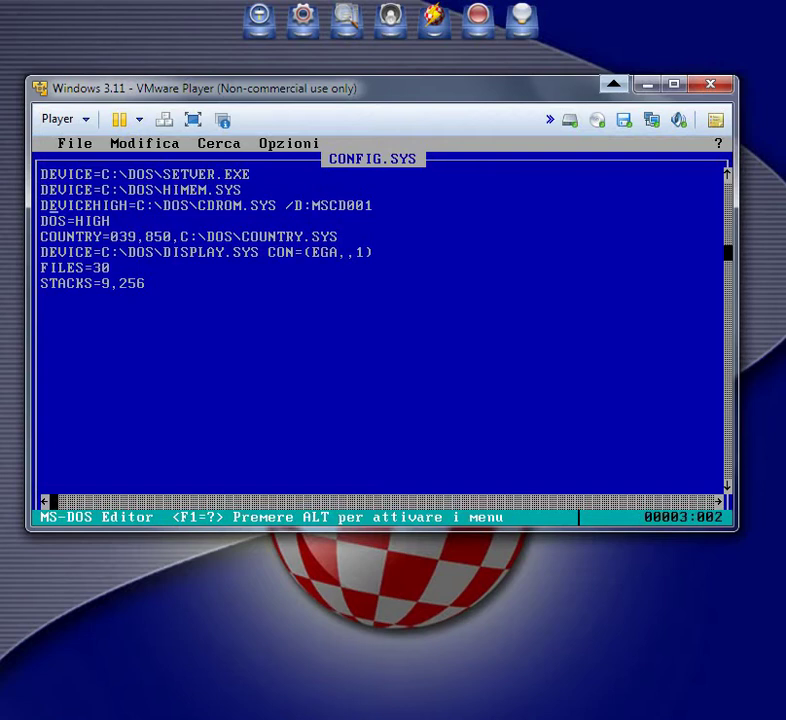
pyautogui.press('Right')
pyautogui.press('Right')
pyautogui.press('Right')
pyautogui.press('Right')
pyautogui.hotkey('alt', 'f')
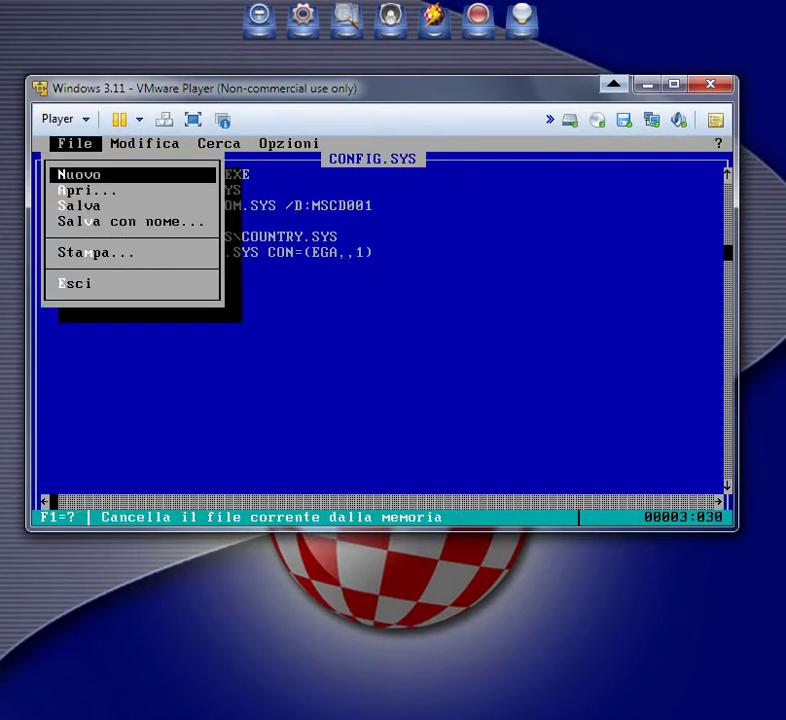
pyautogui.press('Down')
pyautogui.press('Down')
pyautogui.press('Down')
pyautogui.press('Down')
pyautogui.press('Down')
pyautogui.press('Escape')
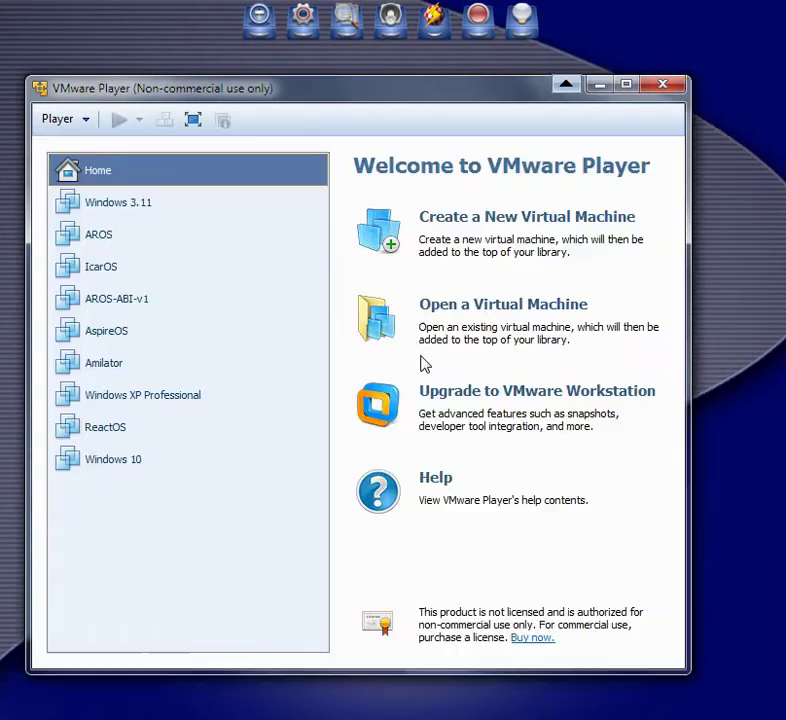
# - Set the Windows 3.11 machine's floppy to a physical drive with auto detect, and check the ISO image assigned to its CD/DVD drive
pyautogui.click(128, 210)
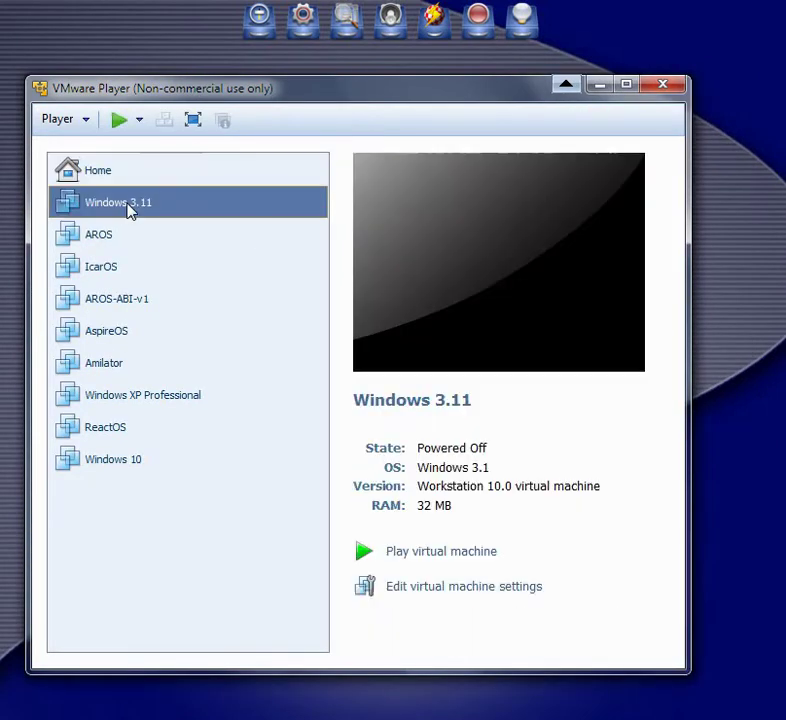
pyautogui.click(418, 590)
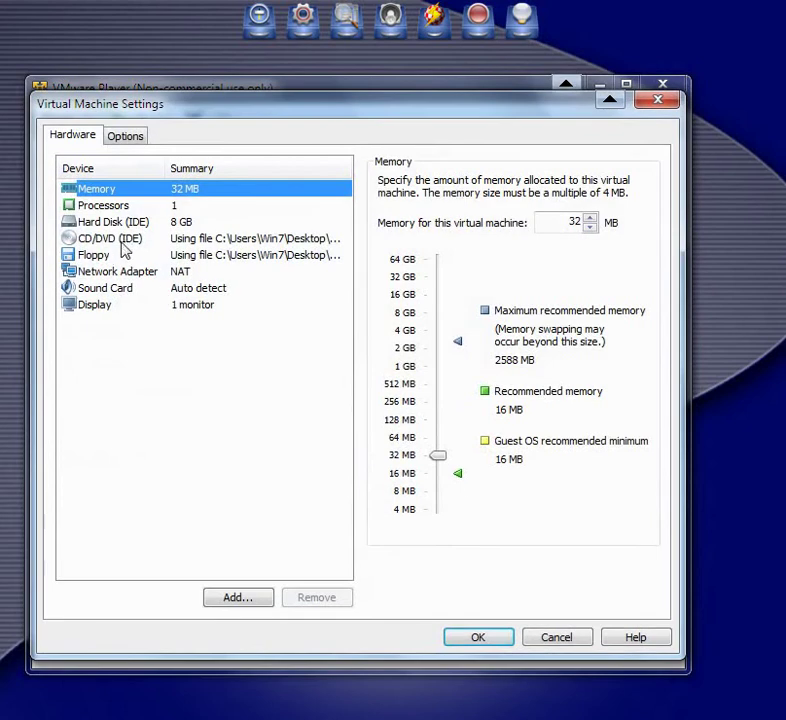
pyautogui.click(124, 254)
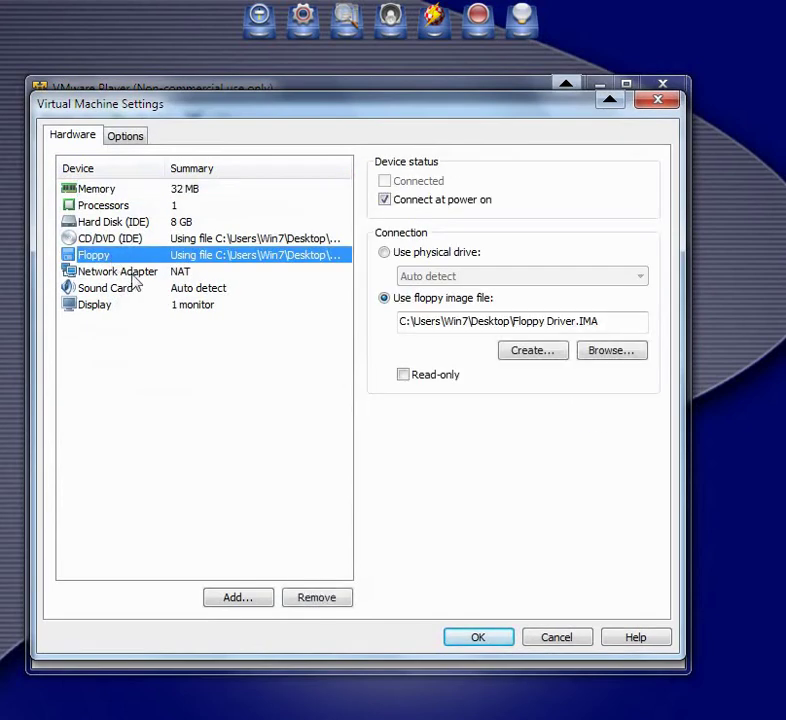
pyautogui.click(384, 254)
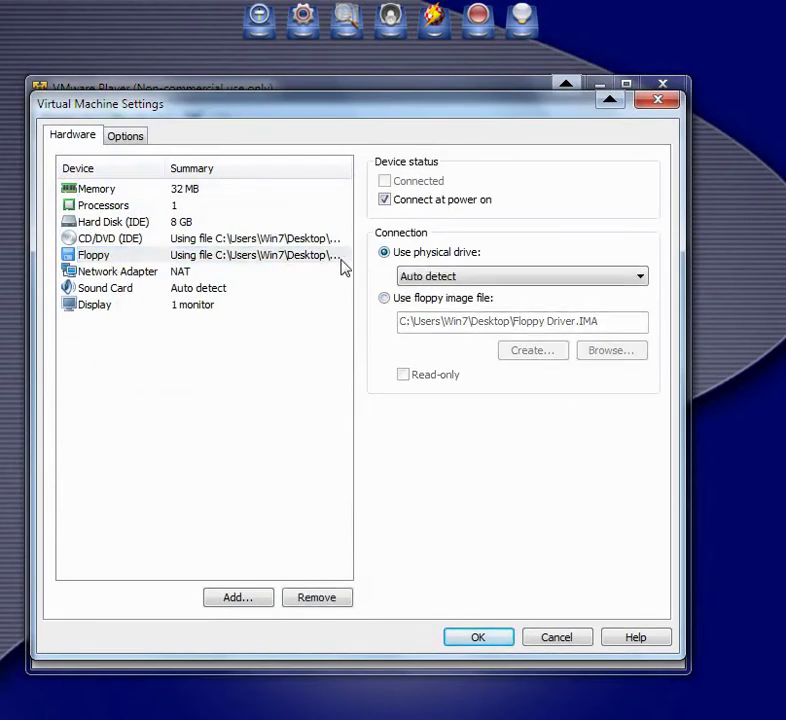
pyautogui.click(109, 239)
pyautogui.click(486, 321)
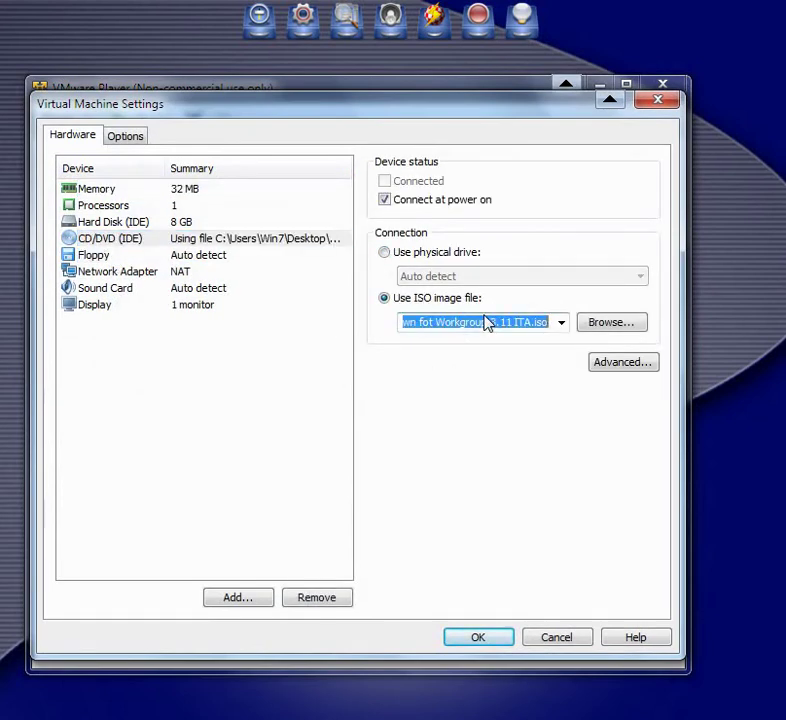
pyautogui.click(476, 322)
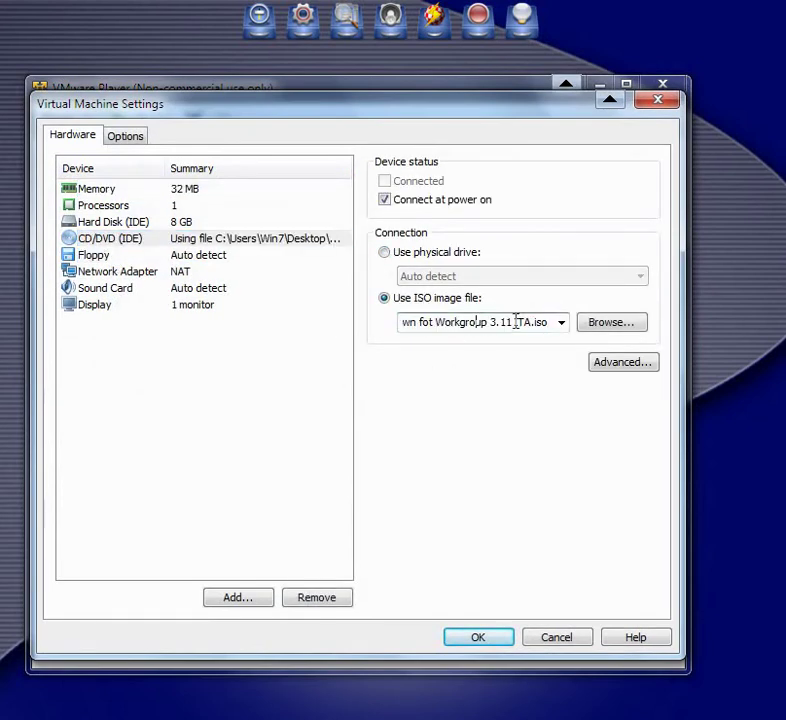
pyautogui.click(469, 637)
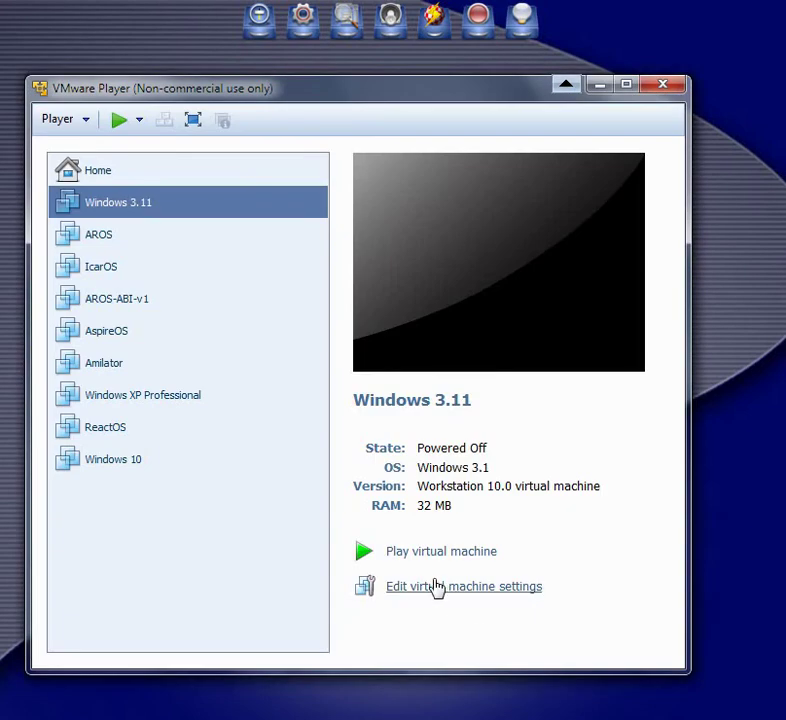
# - Start the Windows 3.11 virtual machine and activate its MS-DOS prompt
pyautogui.click(433, 553)
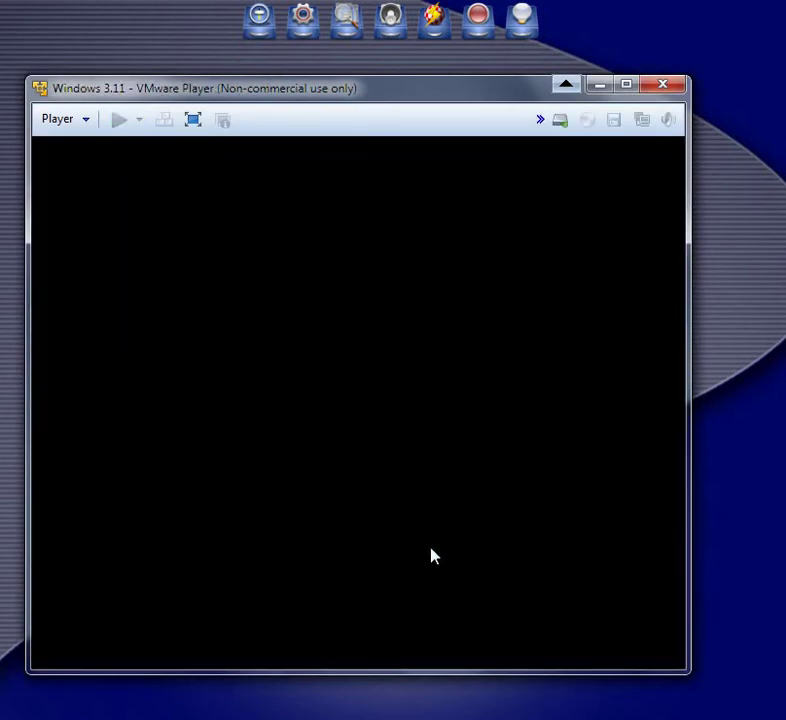
pyautogui.click(400, 424)
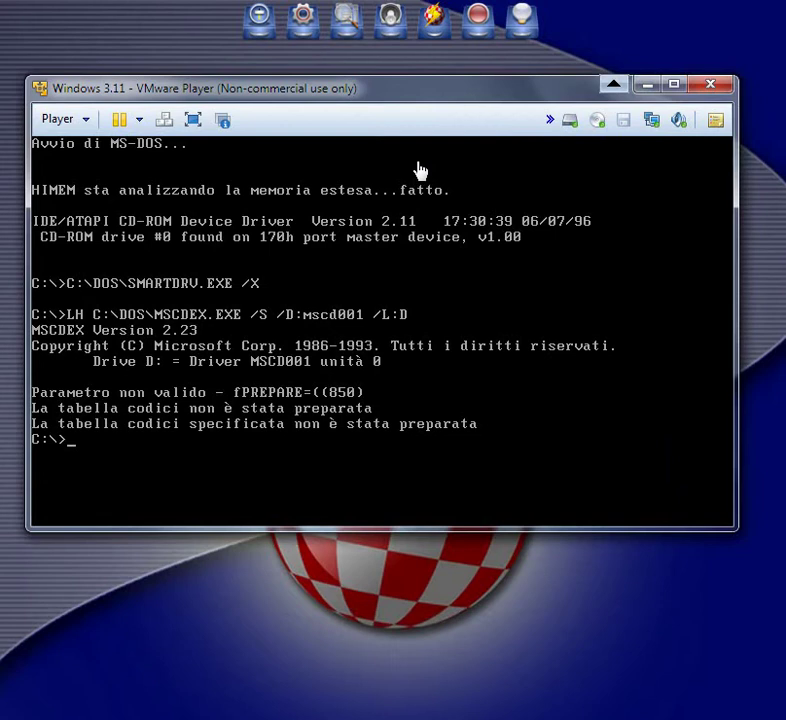
pyautogui.click(66, 140)
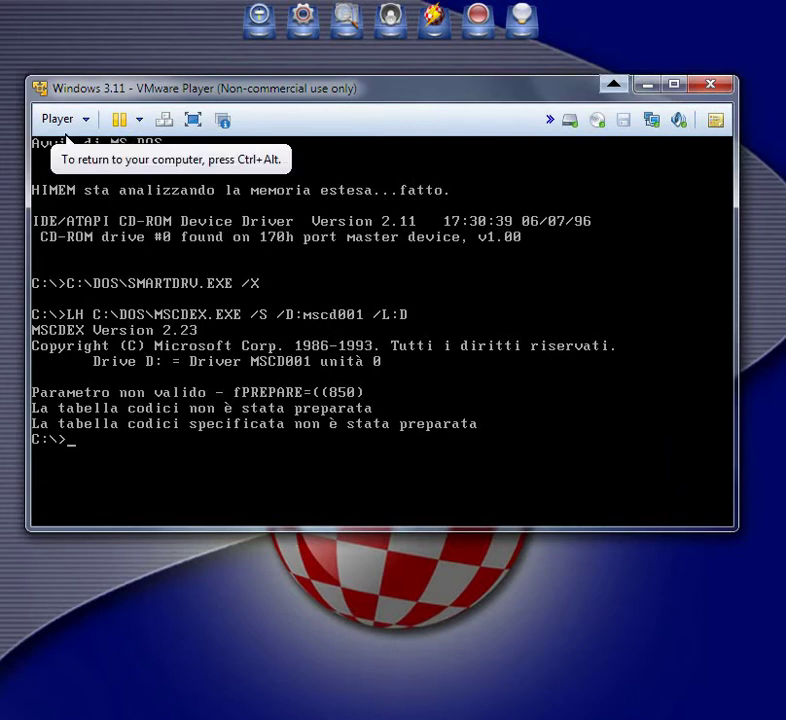
# - Switch to drive D: and list the files on the CD-ROM
pyautogui.write('d:')
pyautogui.press('Return')
pyautogui.write('dir')
pyautogui.press('Return')
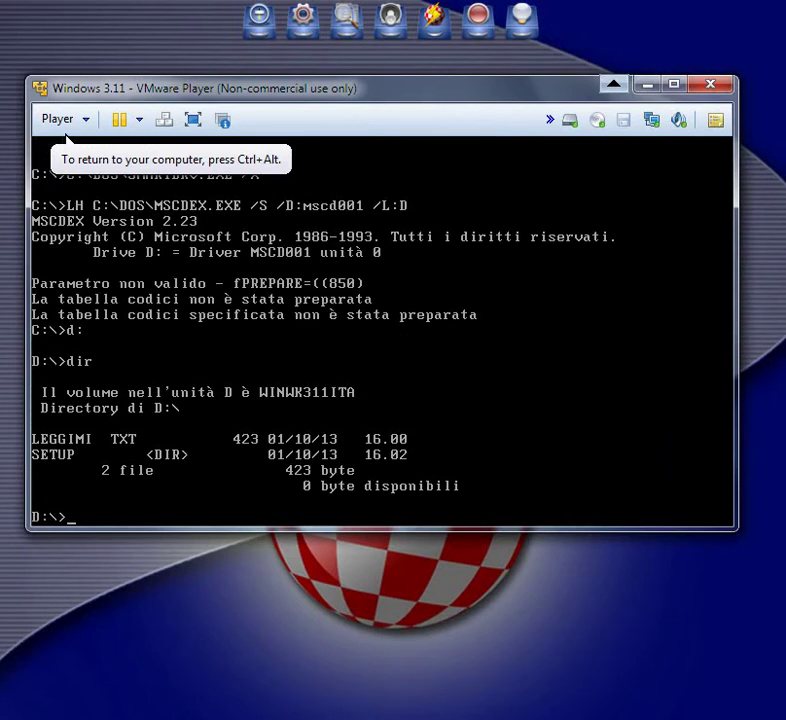
# - Run setup from the D:\SETUP directory and begin installing Windows for Workgroups 3.11
pyautogui.write('cd setup')
pyautogui.press('Return')
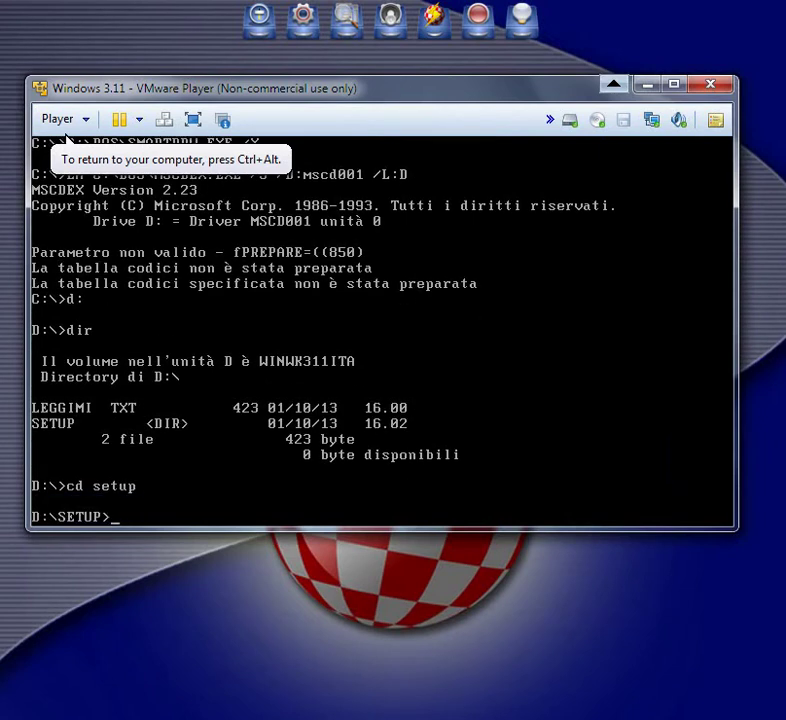
pyautogui.write('setup')
pyautogui.press('Return')
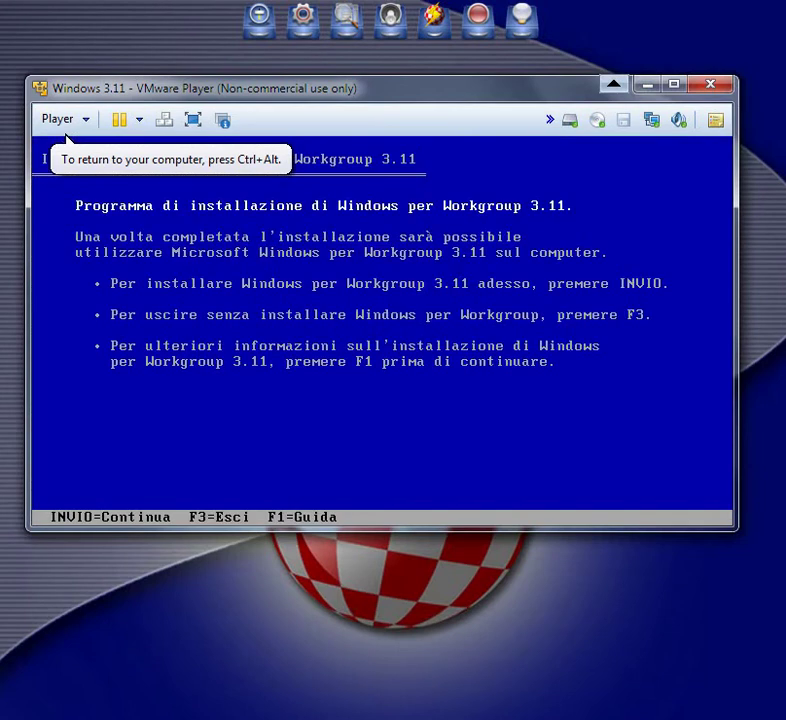
pyautogui.press('Return')
pyautogui.press('Return')
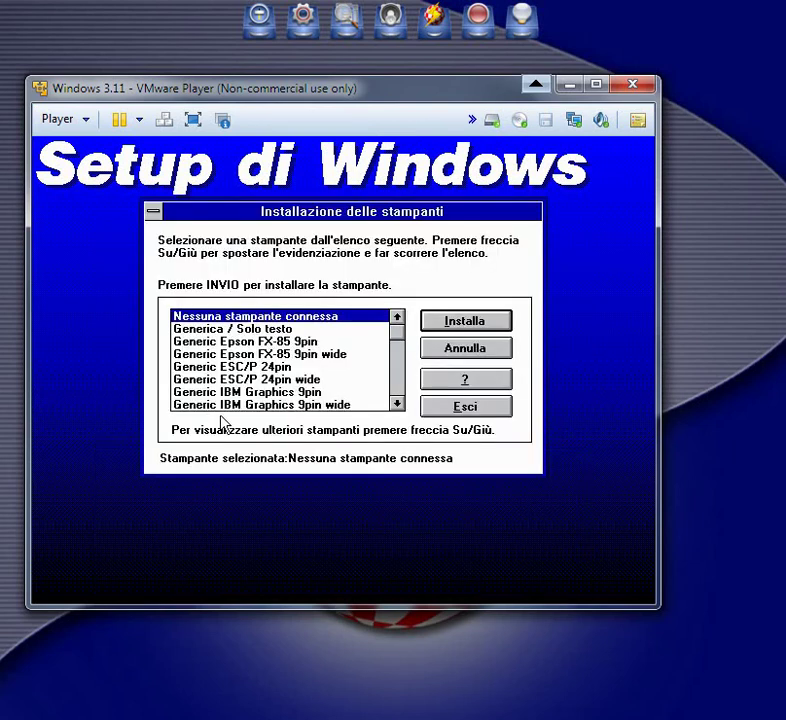
# - Complete the Windows setup without a printer or network, identifying EDIT.COM as MS-DOS Editor and skipping the tutorial
pyautogui.click(465, 349)
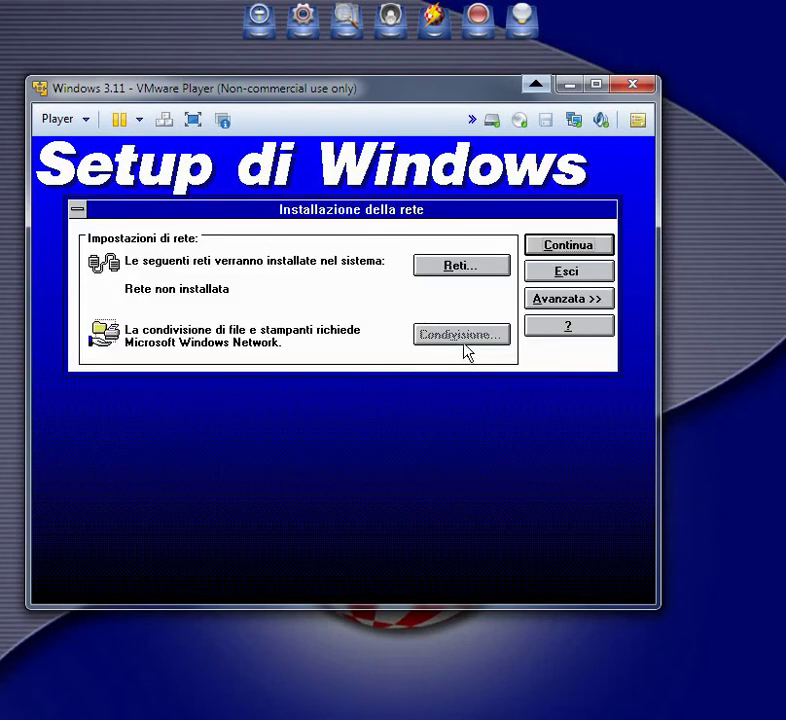
pyautogui.click(588, 245)
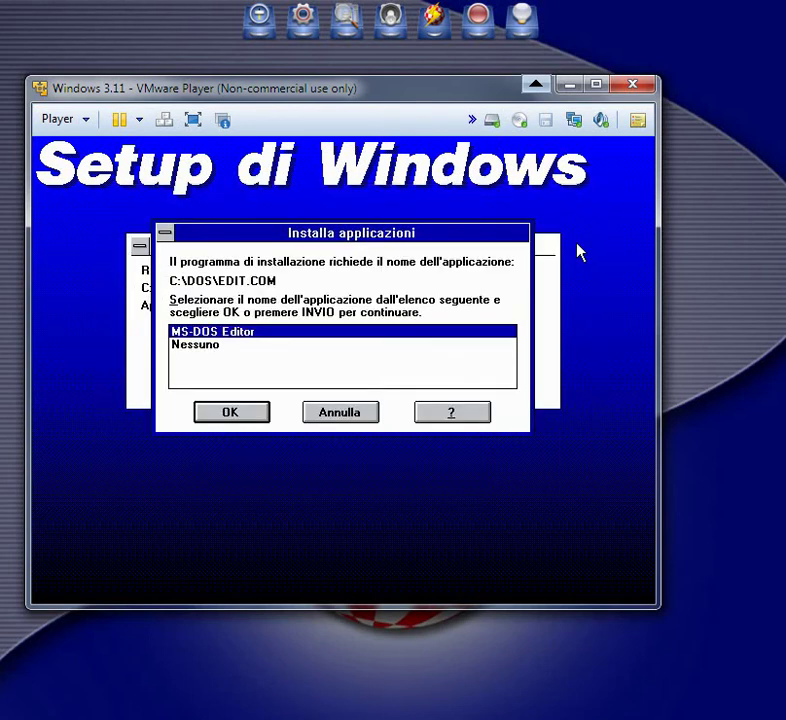
pyautogui.click(226, 414)
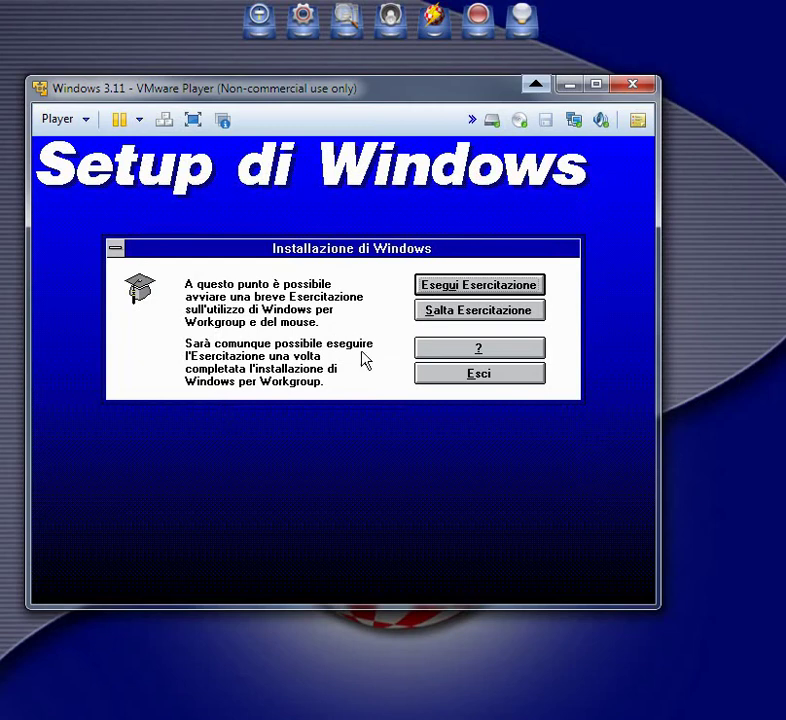
pyautogui.click(491, 313)
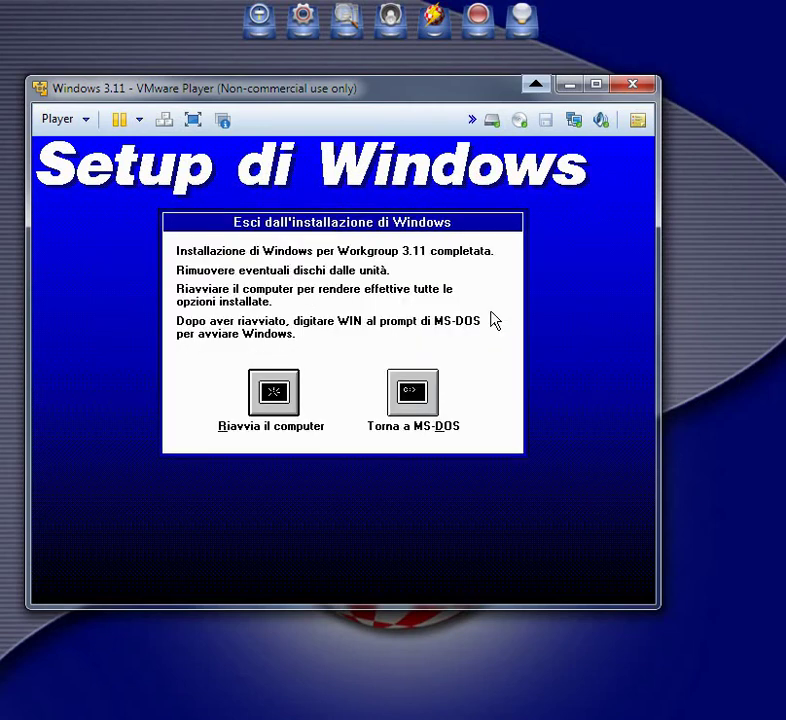
# - Restart the computer from the Windows setup and launch Windows with the win command
pyautogui.click(273, 392)
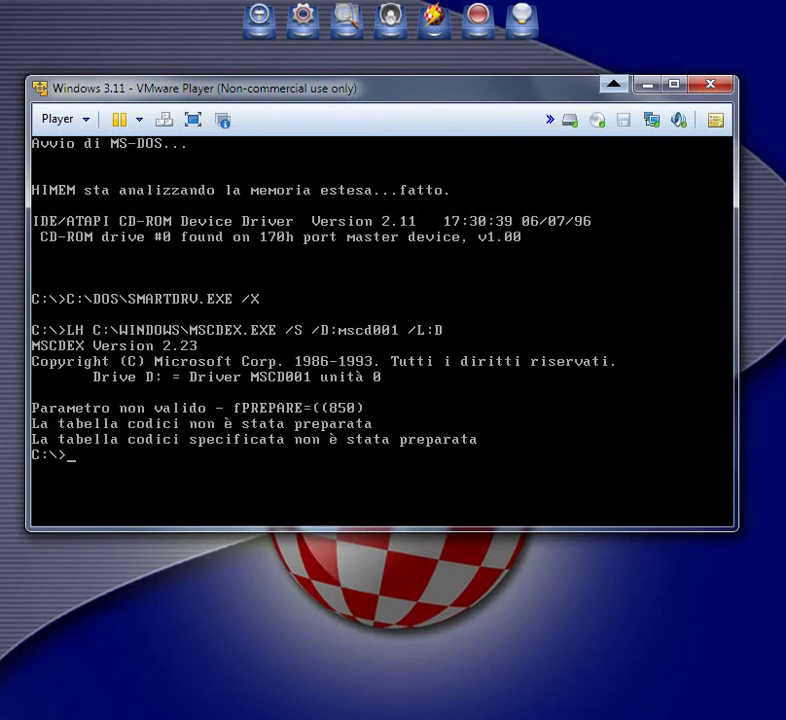
pyautogui.write('win')
pyautogui.press('Return')
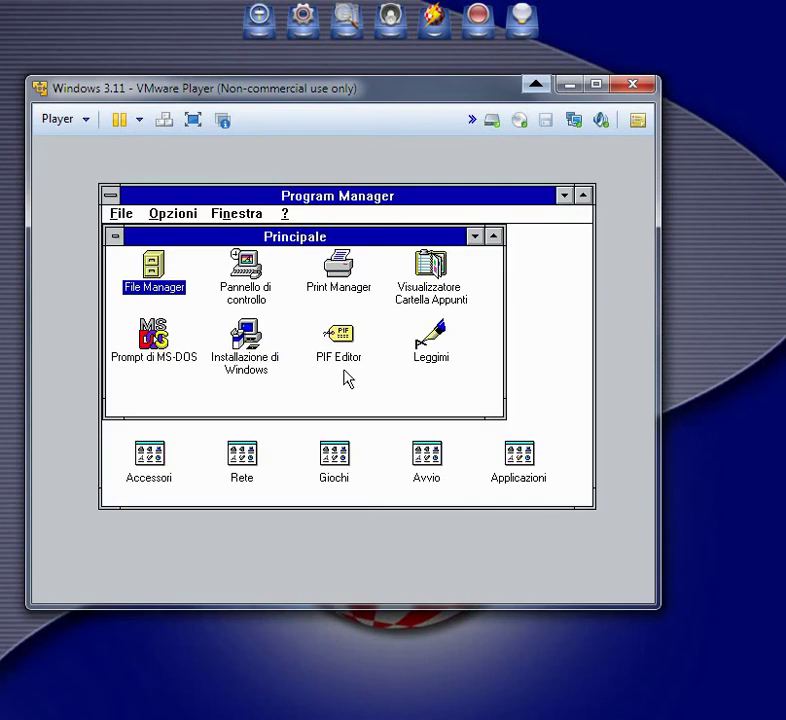
# - Close the Principale group, then view the contents of the Accessori group and close it
pyautogui.click(117, 238)
pyautogui.click(140, 350)
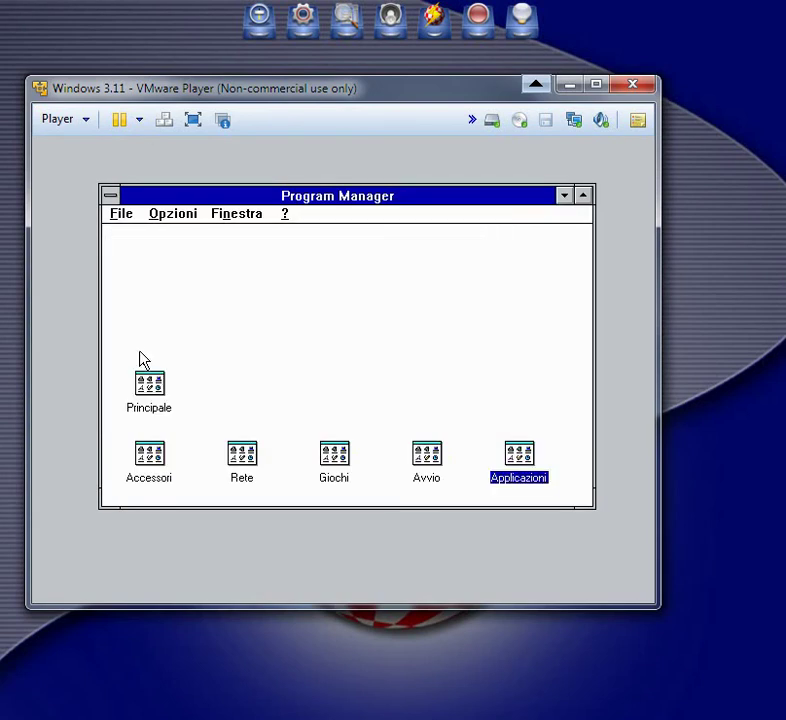
pyautogui.doubleClick(147, 460)
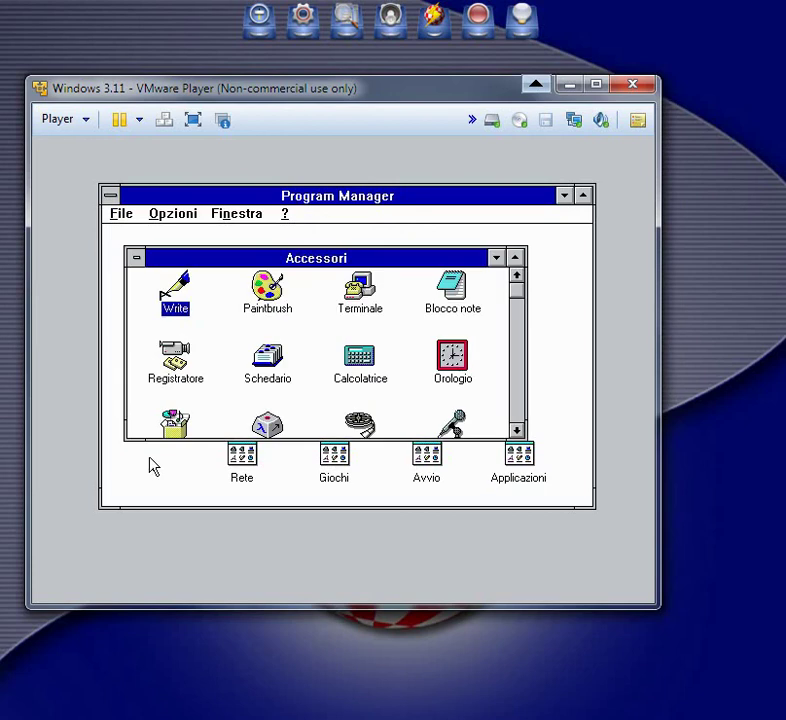
pyautogui.click(137, 258)
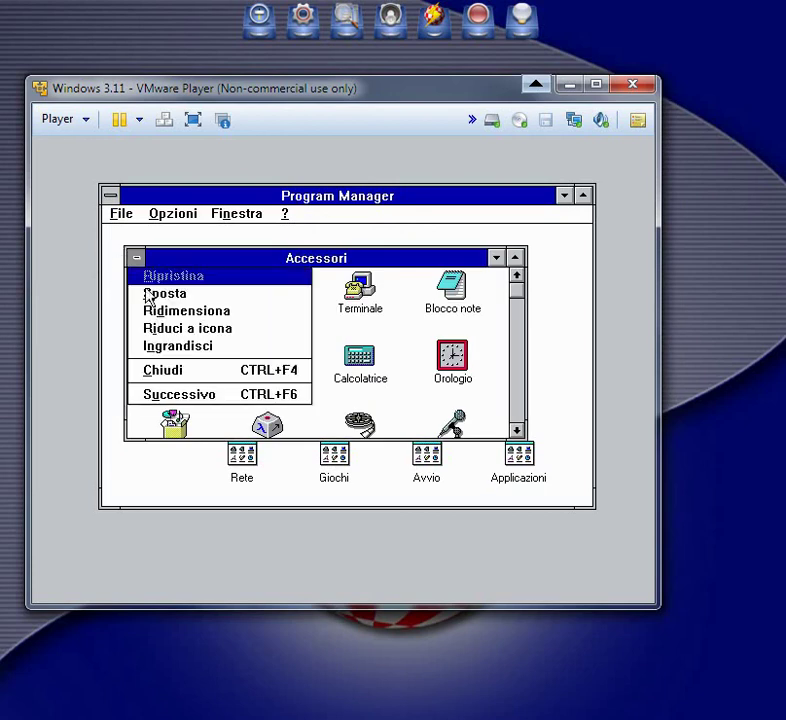
pyautogui.click(155, 375)
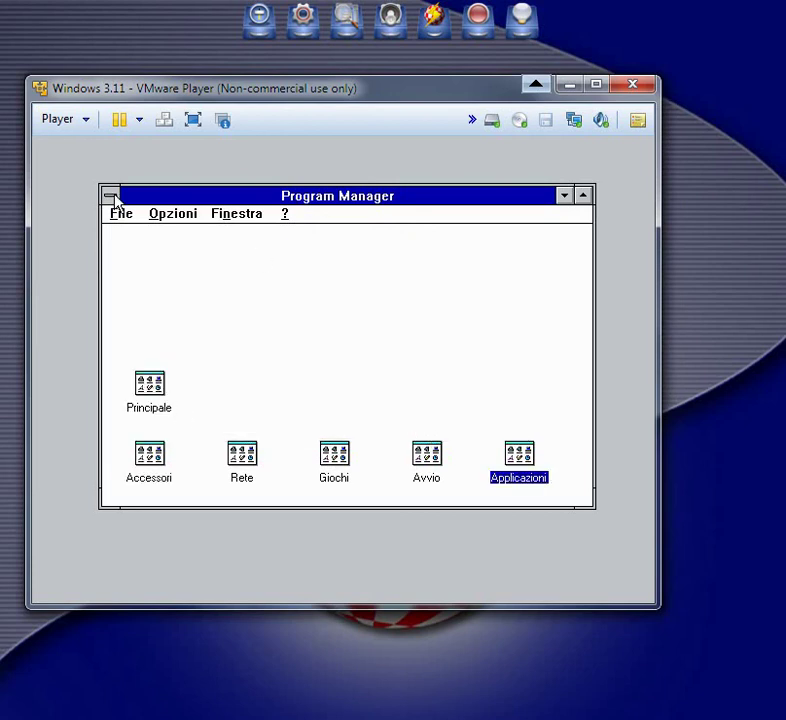
# - Open File Manager from the Principale group, display drive D:, and make the File Manager window slightly shorter
pyautogui.doubleClick(141, 386)
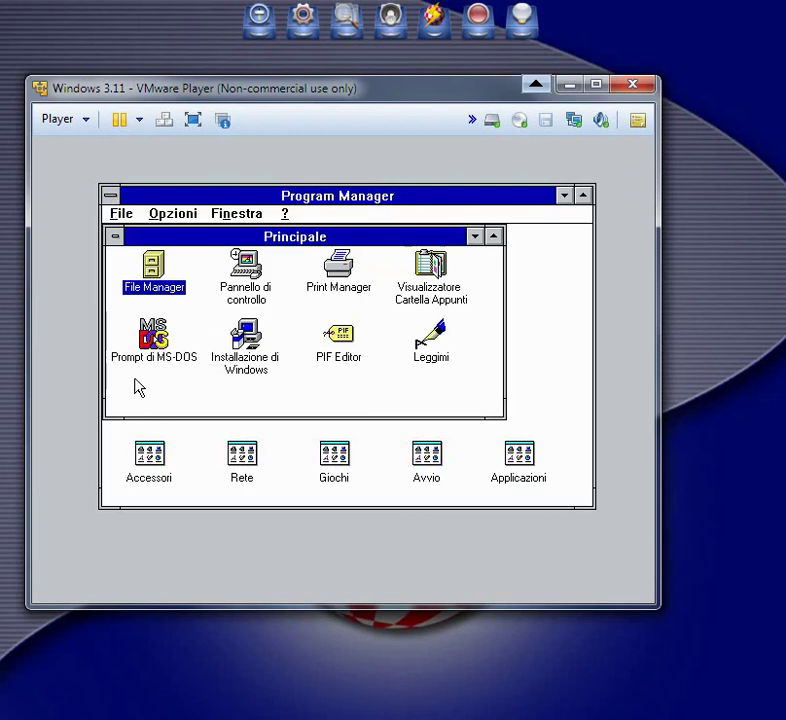
pyautogui.doubleClick(154, 264)
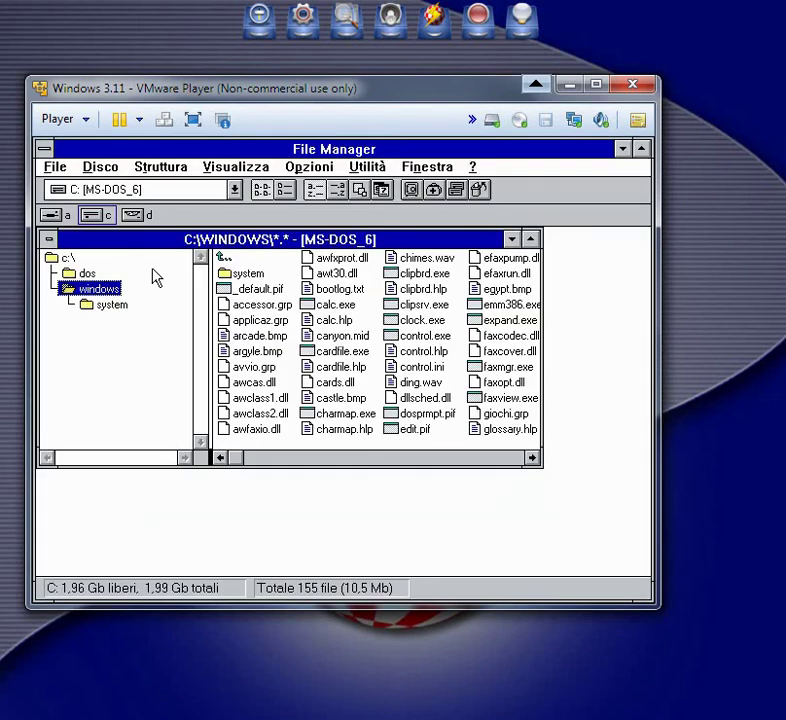
pyautogui.click(131, 216)
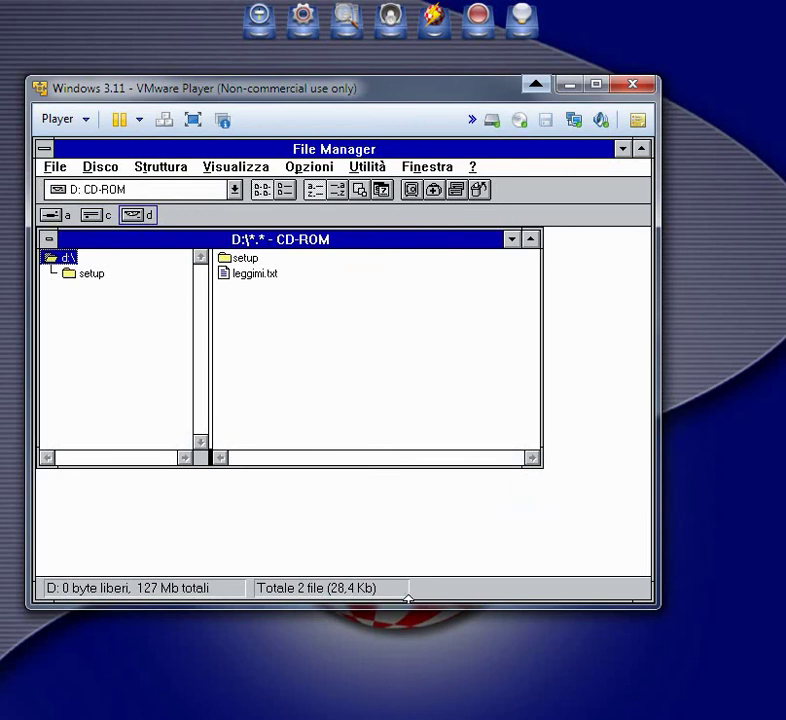
pyautogui.moveTo(302, 597); pyautogui.dragTo(335, 588)
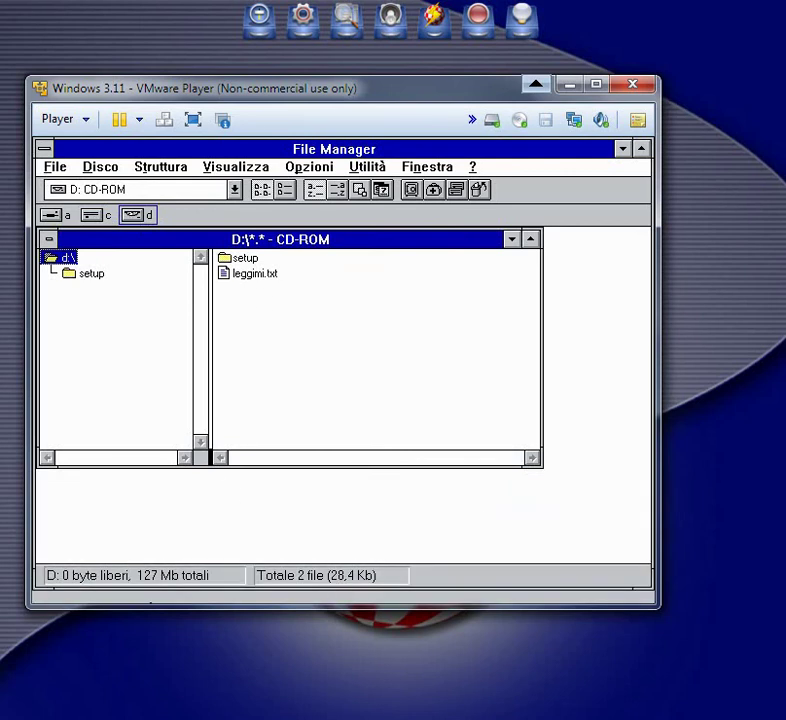